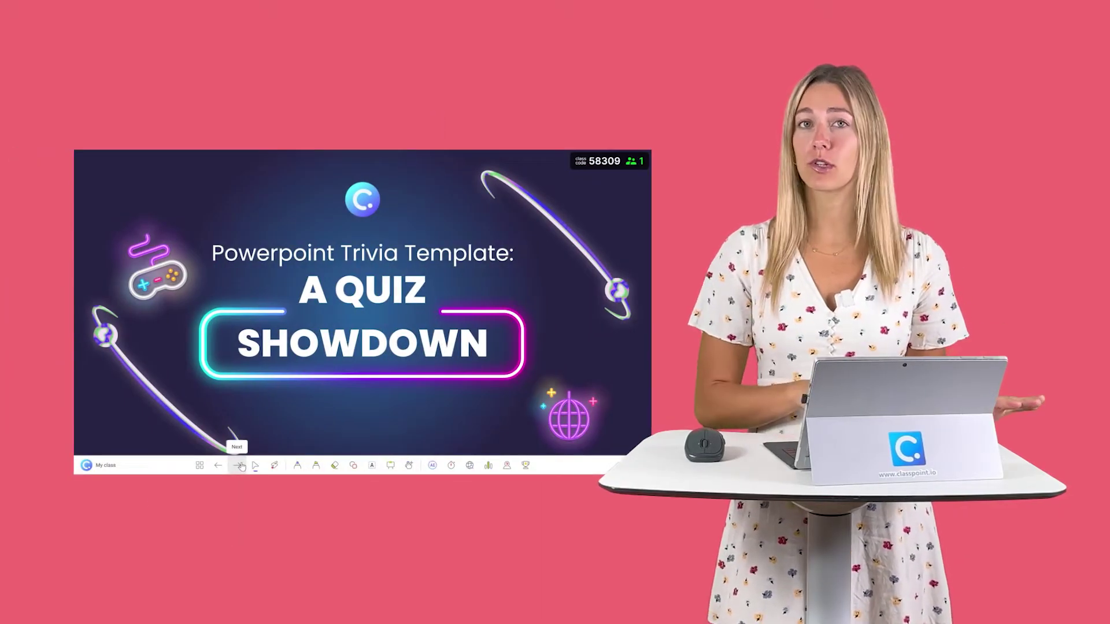
# Step: Advance the slideshow to the Bollywood question and show the class's ClassPoint multiple choice results
pyautogui.click(240, 466)
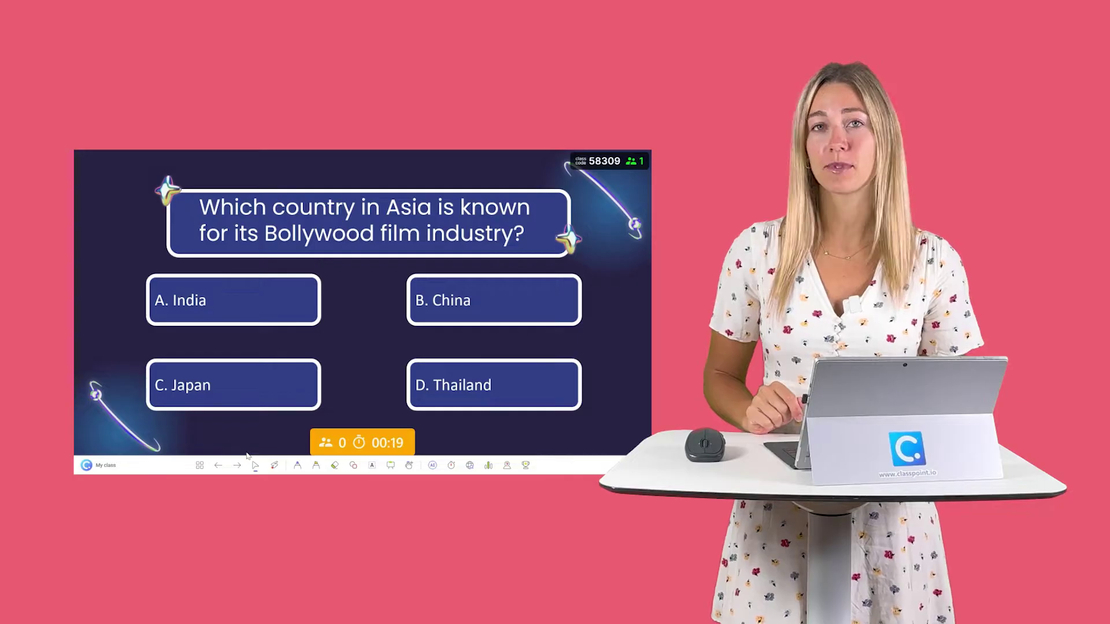
pyautogui.click(340, 448)
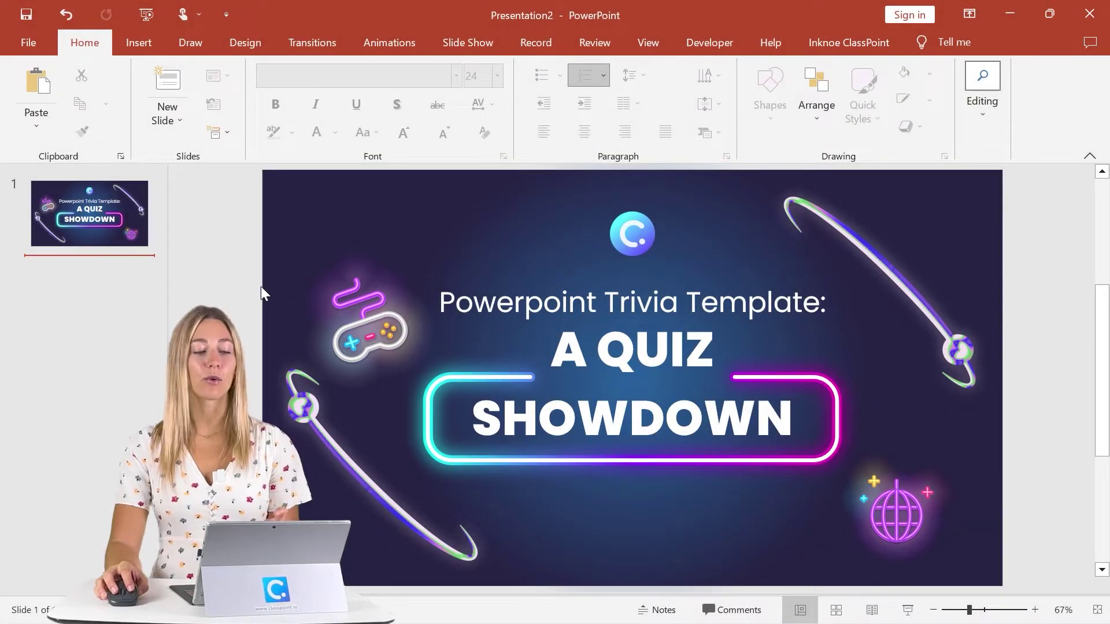
# Step: Add a new slide after the title and fill its background with the dark navy recent colour
pyautogui.click(167, 92)
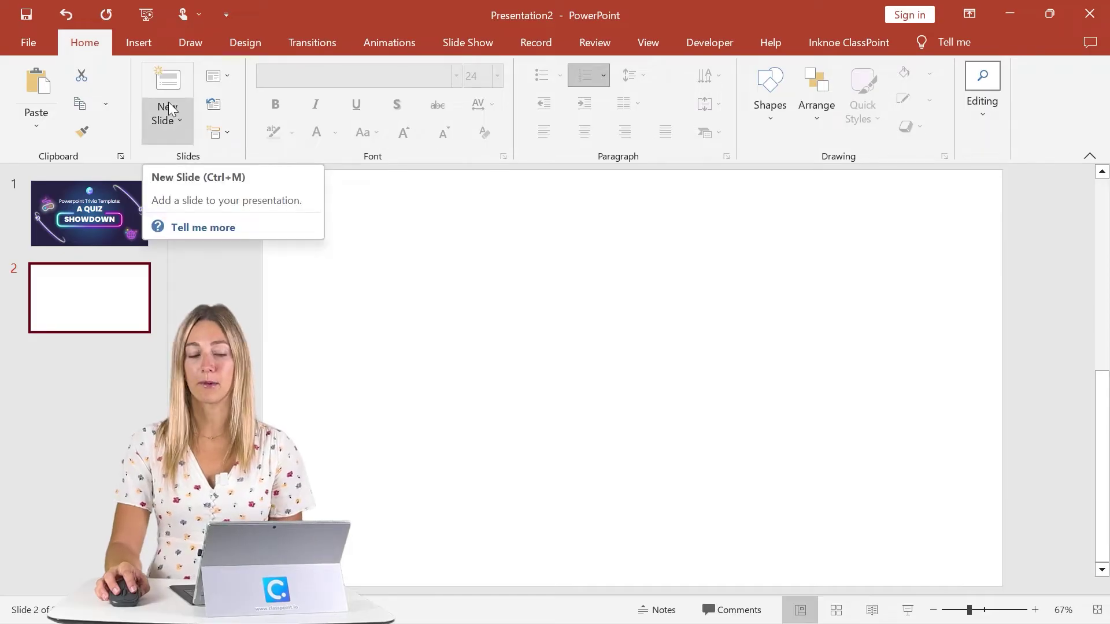
pyautogui.click(259, 43)
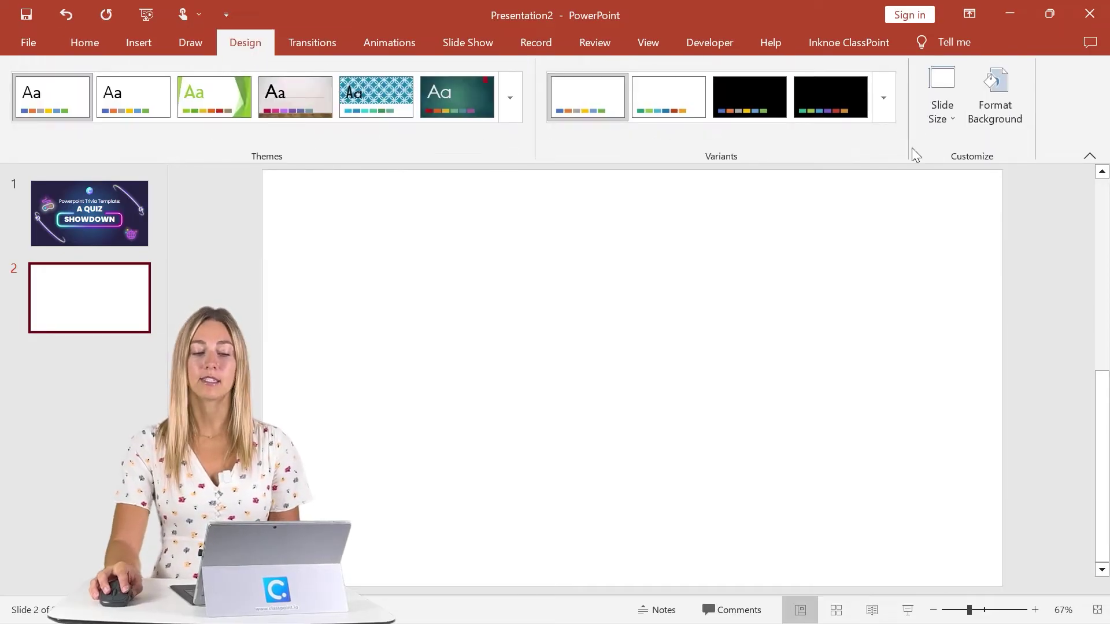
pyautogui.click(997, 110)
pyautogui.click(1069, 400)
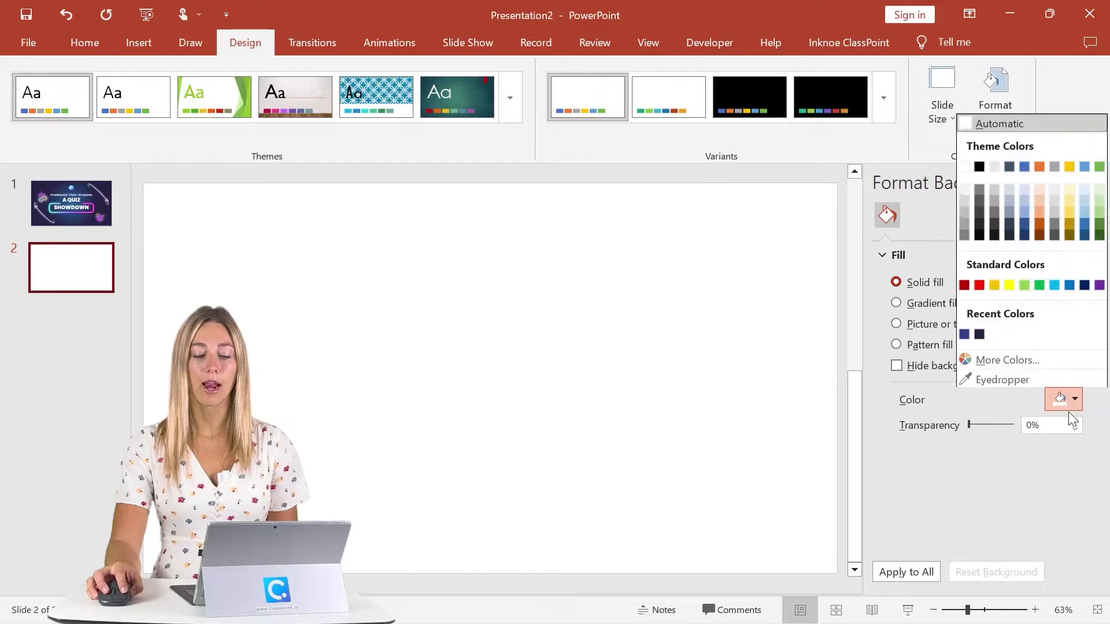
pyautogui.click(979, 334)
pyautogui.click(1089, 181)
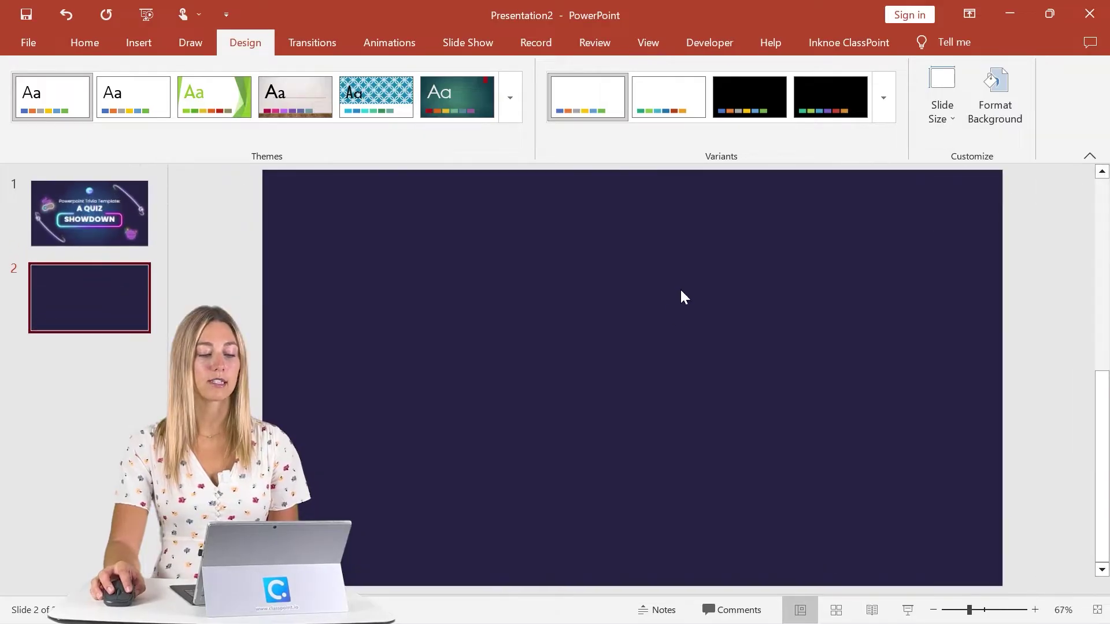
# Step: Draw a wide rounded rectangle banner near the top of slide 2
pyautogui.click(138, 43)
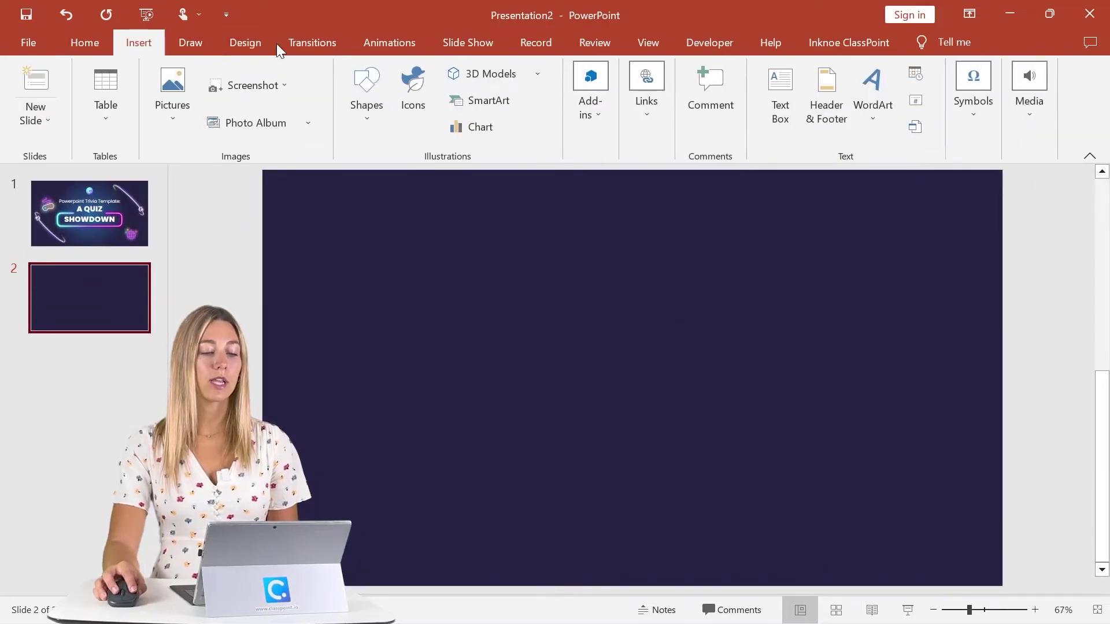
pyautogui.click(366, 107)
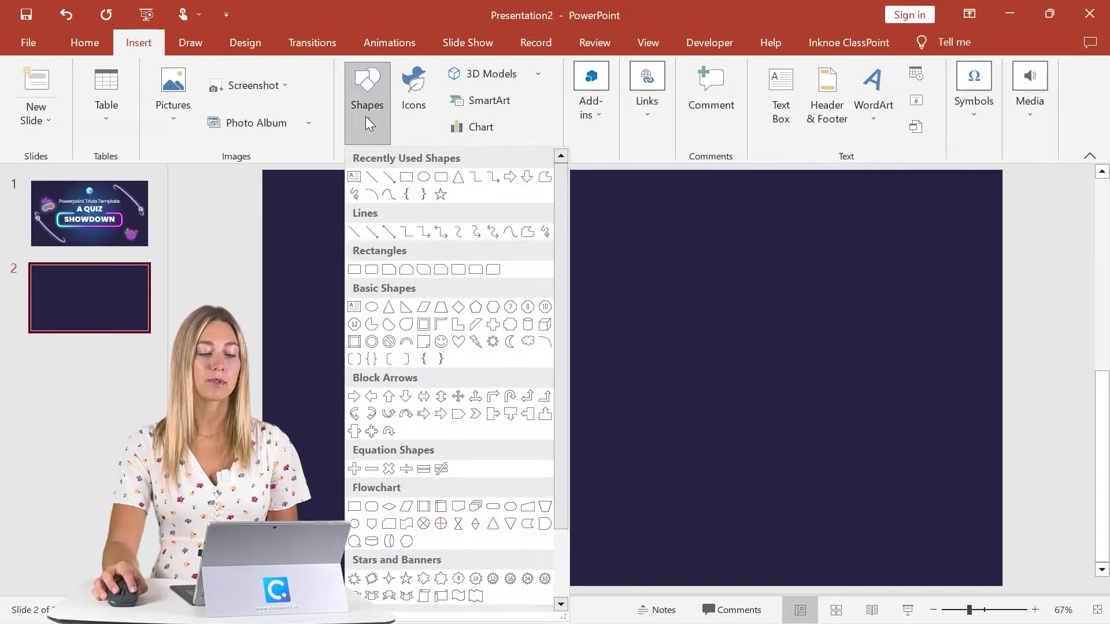
pyautogui.click(439, 176)
pyautogui.moveTo(390, 203); pyautogui.dragTo(903, 266)
pyautogui.moveTo(666, 250); pyautogui.dragTo(653, 254)
# Step: Give the banner a 4½ pt white outline and a dark blue fill
pyautogui.click(522, 102)
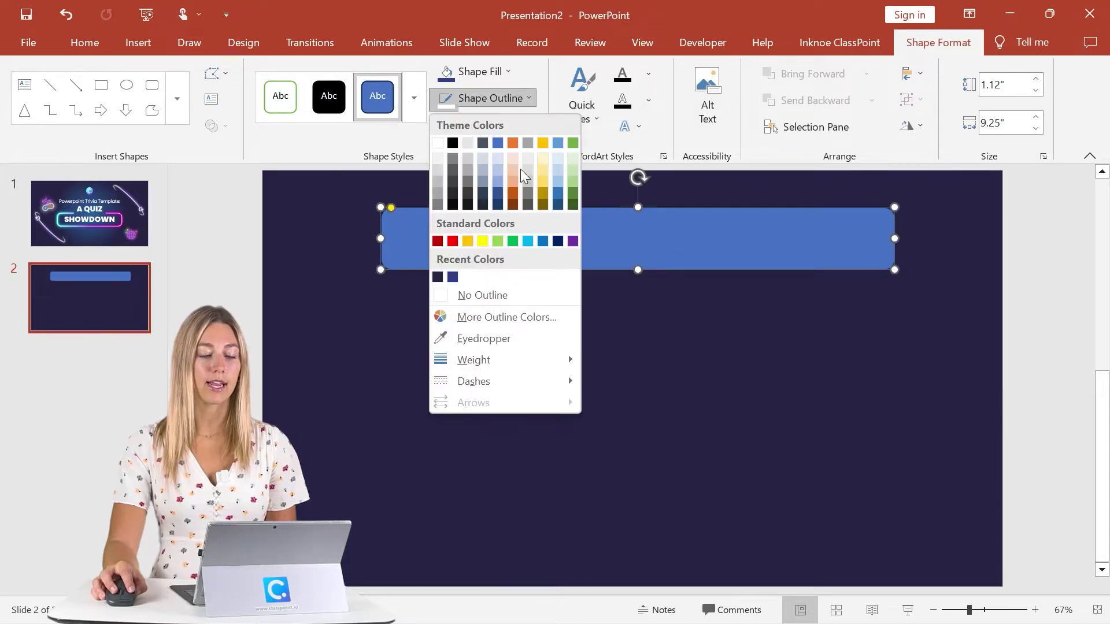
pyautogui.moveTo(523, 360)
pyautogui.click(660, 511)
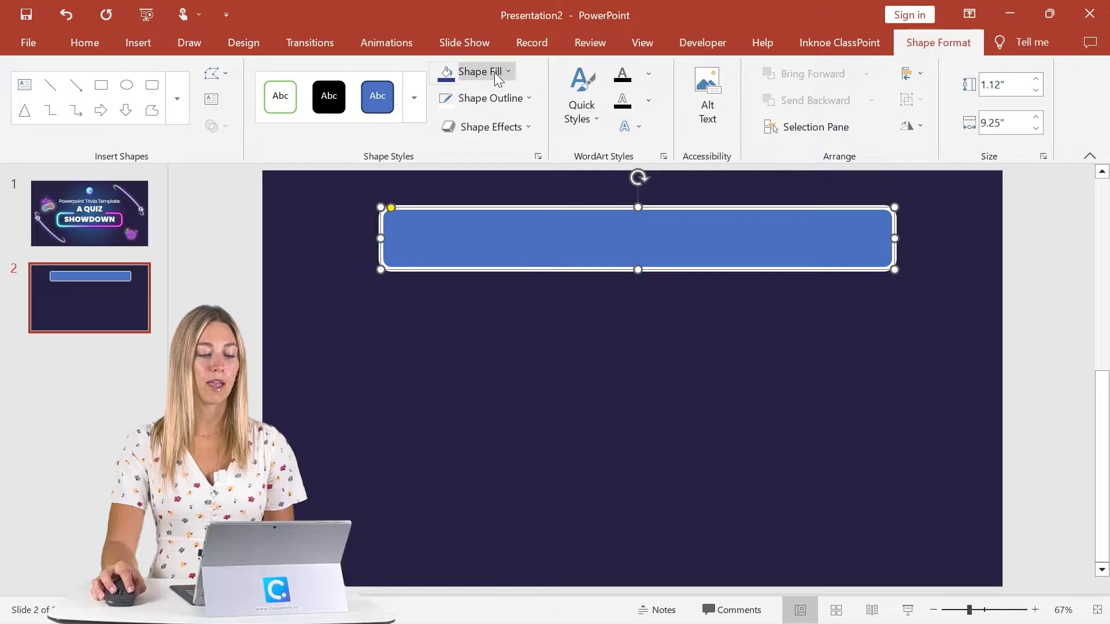
pyautogui.click(477, 71)
pyautogui.click(453, 250)
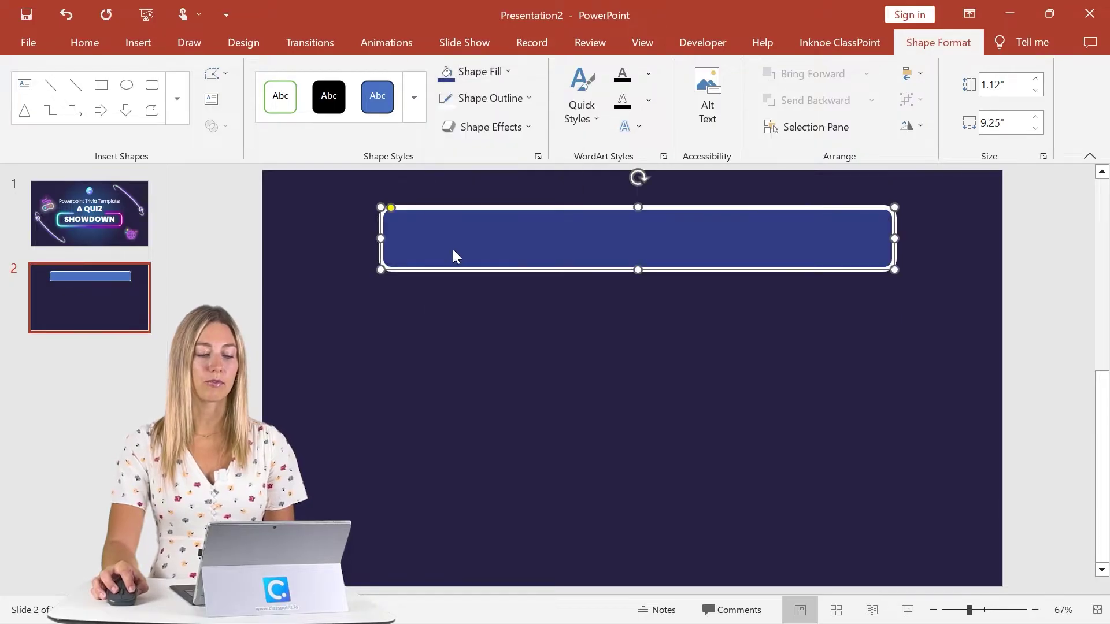
# Step: Duplicate the banner and narrow the copy to 3.96 inches wide
pyautogui.moveTo(604, 250); pyautogui.dragTo(549, 355)
pyautogui.hotkey('ctrl', 'd')
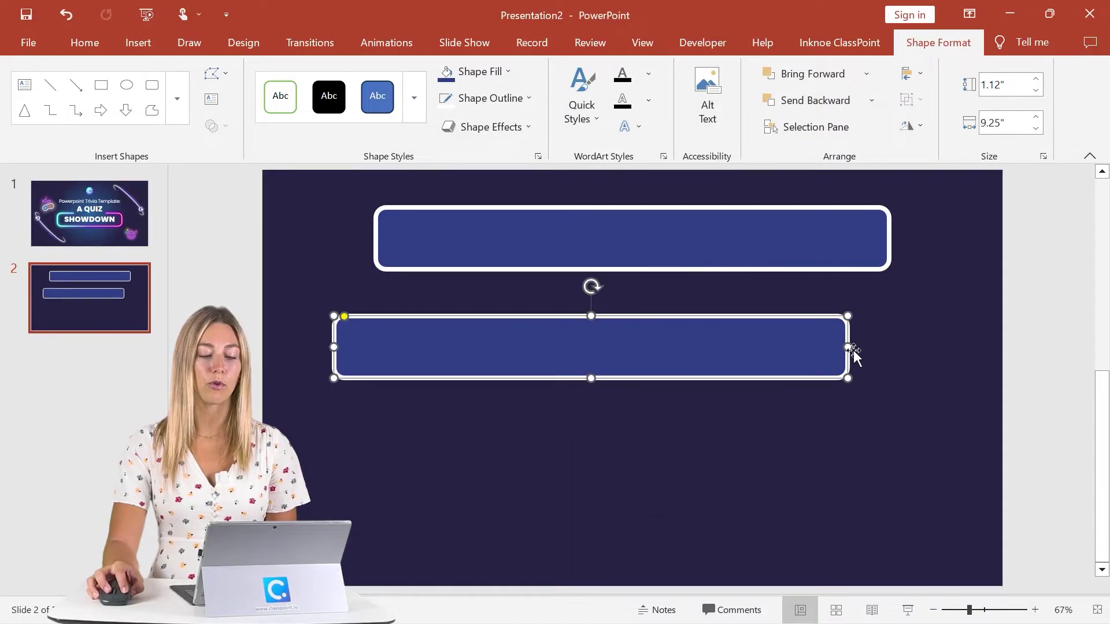
pyautogui.moveTo(846, 349); pyautogui.dragTo(554, 349)
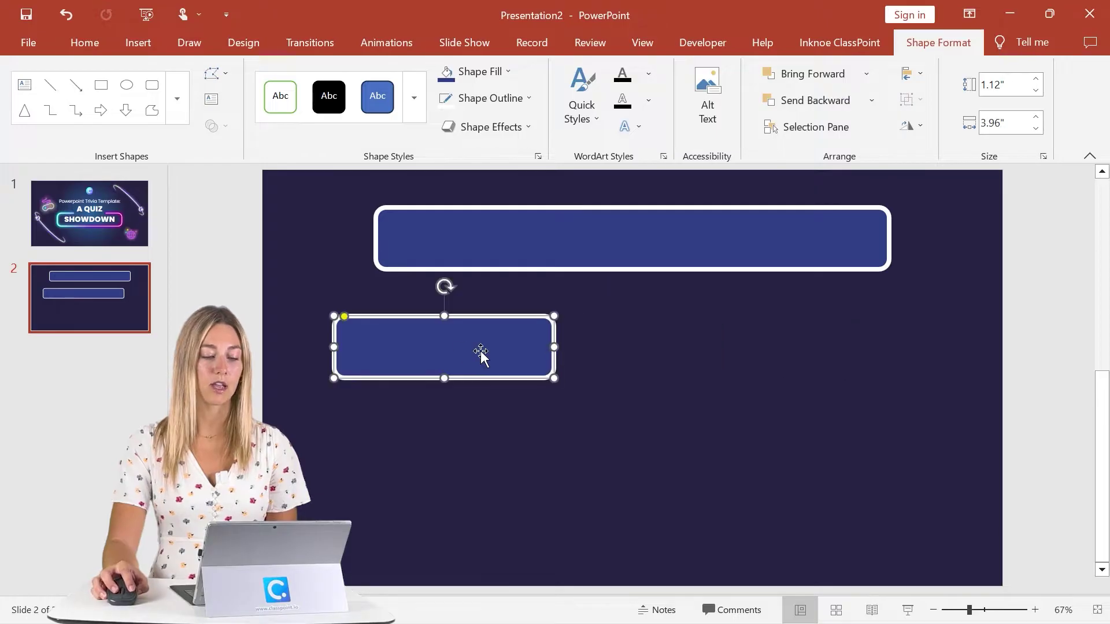
# Step: Make three more copies and arrange the four answer boxes in a 2×2 grid below the banner
pyautogui.hotkey('ctrl', 'd')
pyautogui.hotkey('ctrl', 'd')
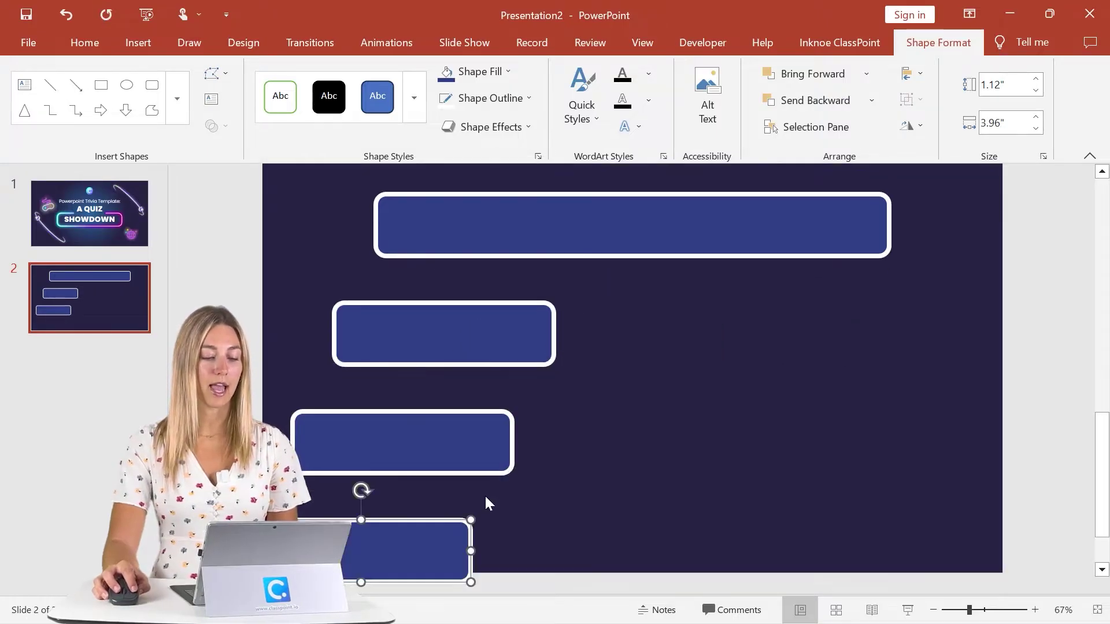
pyautogui.moveTo(429, 549); pyautogui.dragTo(767, 412)
pyautogui.hotkey('ctrl', 'd')
pyautogui.moveTo(983, 339); pyautogui.dragTo(838, 334)
pyautogui.moveTo(684, 428); pyautogui.dragTo(773, 463)
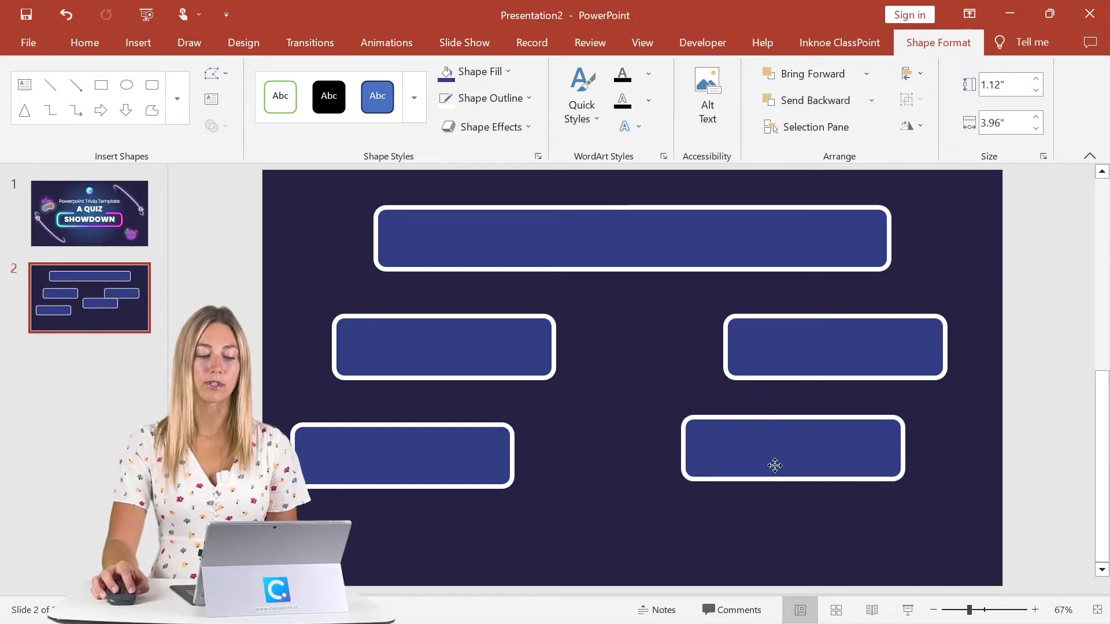
pyautogui.moveTo(817, 349); pyautogui.dragTo(782, 345)
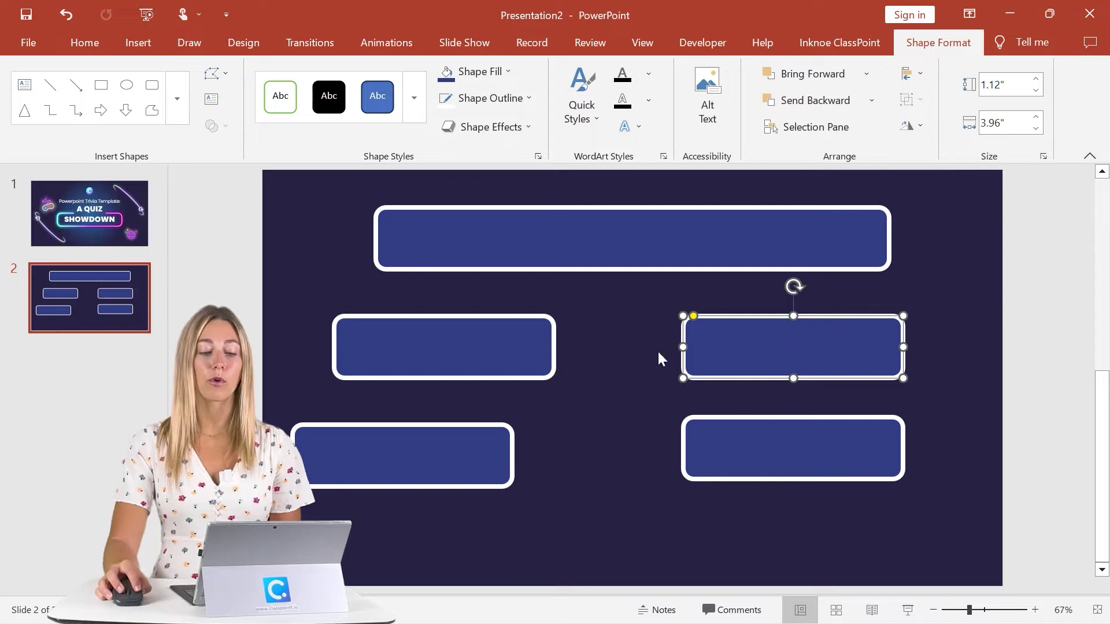
pyautogui.moveTo(447, 461); pyautogui.dragTo(506, 449)
pyautogui.click(489, 347)
pyautogui.moveTo(489, 346); pyautogui.dragTo(496, 346)
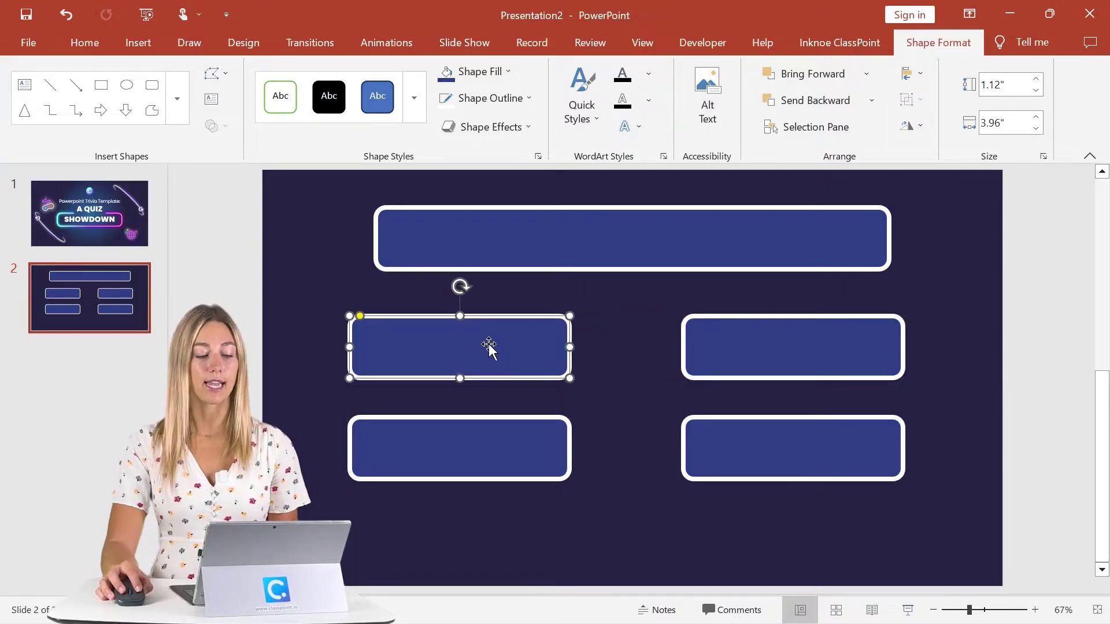
pyautogui.keyDown('shift'); pyautogui.click(517, 434); pyautogui.keyUp('shift')
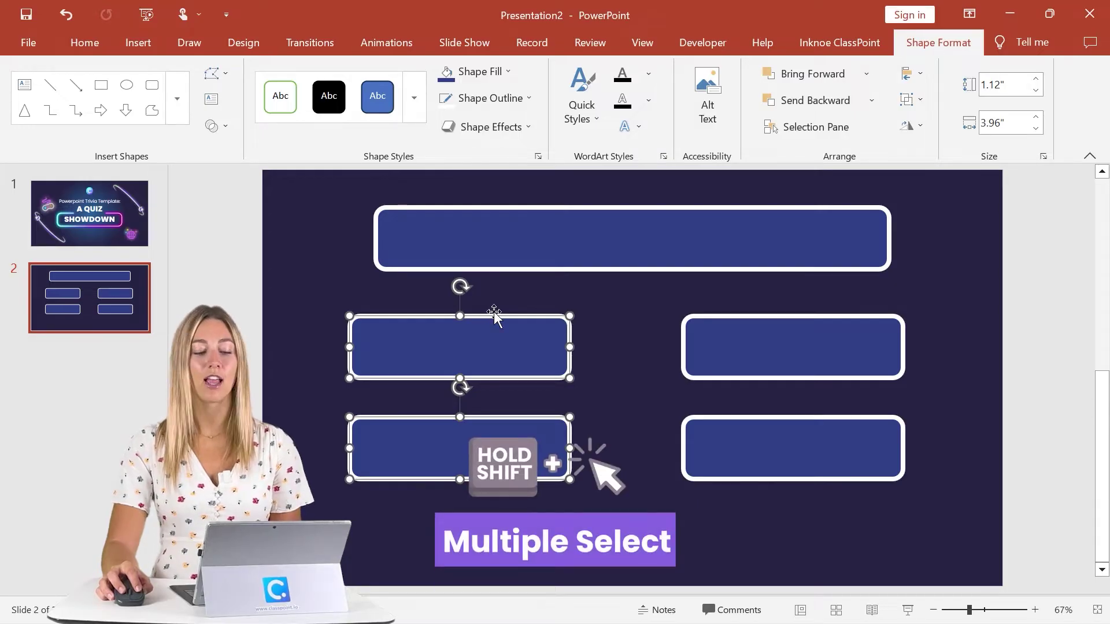
# Step: Align Center the left pair and the right pair of answer boxes into columns
pyautogui.click(921, 73)
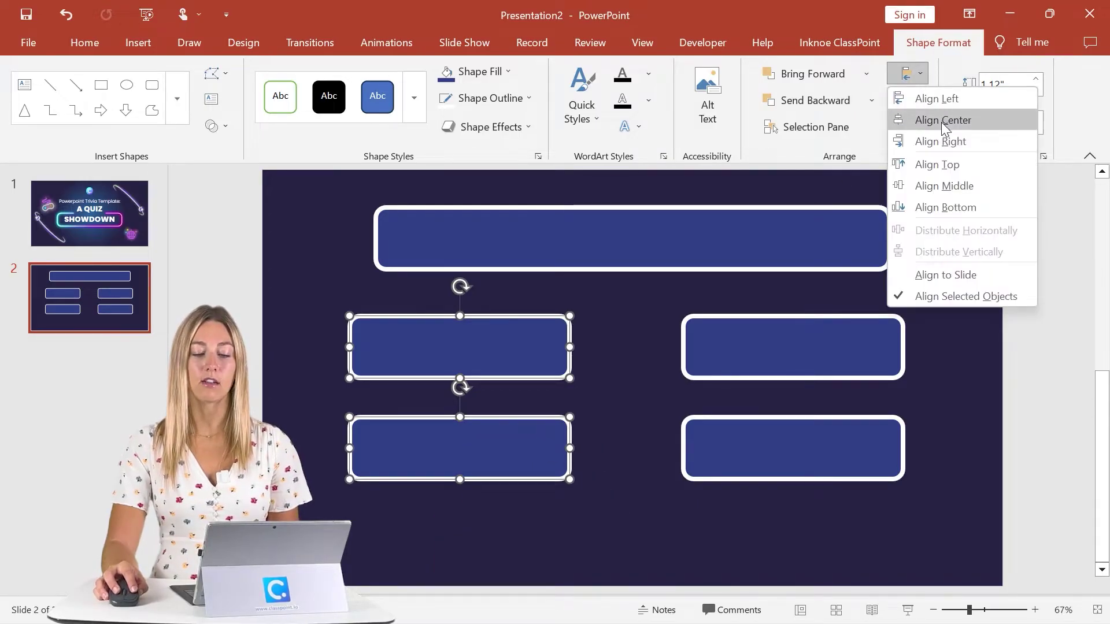
pyautogui.click(940, 122)
pyautogui.click(776, 336)
pyautogui.keyDown('shift'); pyautogui.click(798, 439); pyautogui.keyUp('shift')
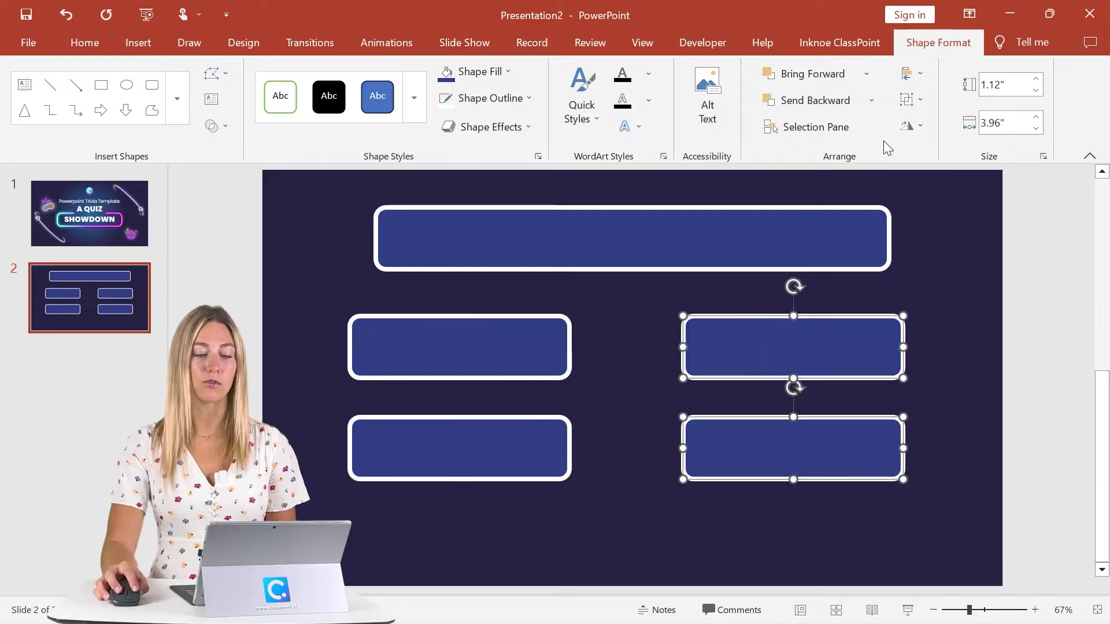
pyautogui.click(907, 74)
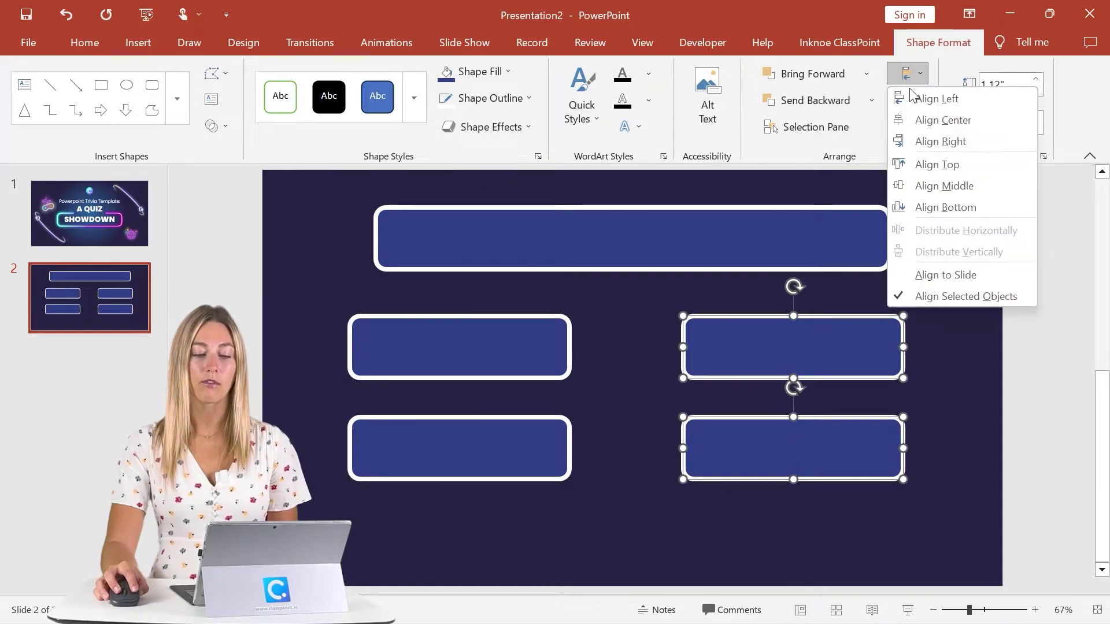
pyautogui.click(942, 119)
pyautogui.click(623, 475)
# Step: Align Middle the upper pair and the lower pair of answer boxes into level rows
pyautogui.click(550, 335)
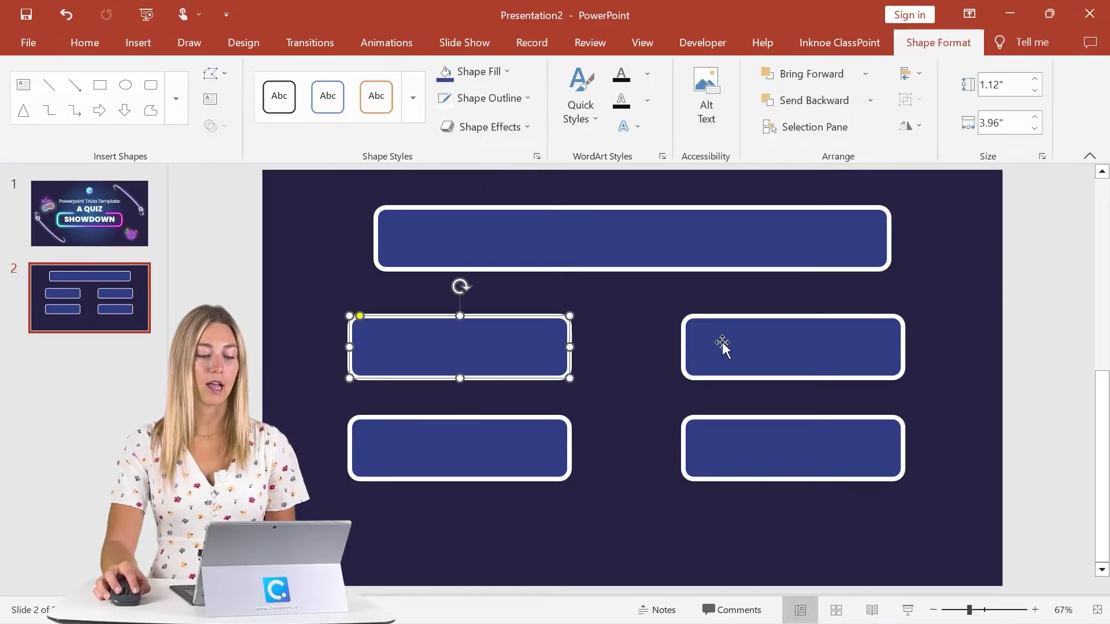
pyautogui.keyDown('shift'); pyautogui.click(723, 346); pyautogui.keyUp('shift')
pyautogui.click(911, 80)
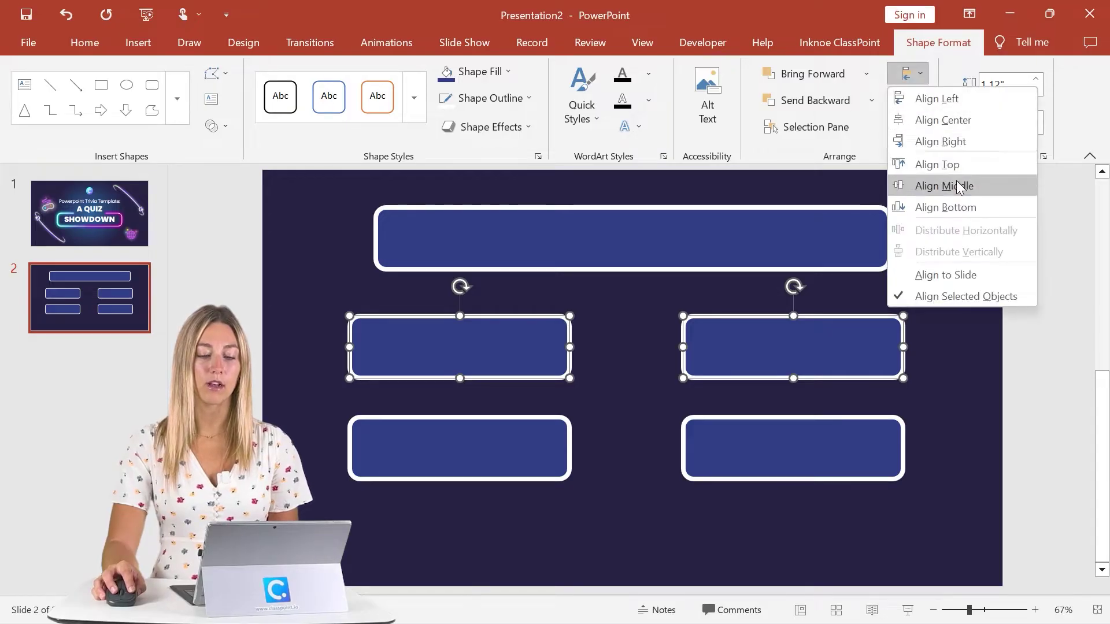
pyautogui.click(948, 185)
pyautogui.click(514, 457)
pyautogui.keyDown('shift'); pyautogui.click(769, 450); pyautogui.keyUp('shift')
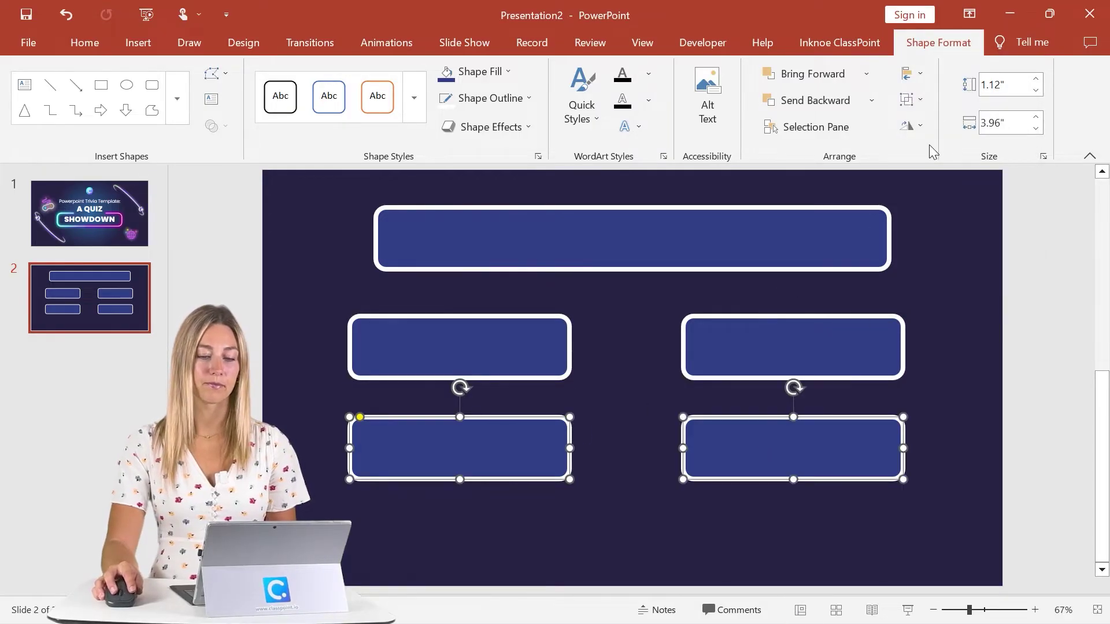
pyautogui.click(908, 74)
pyautogui.click(932, 186)
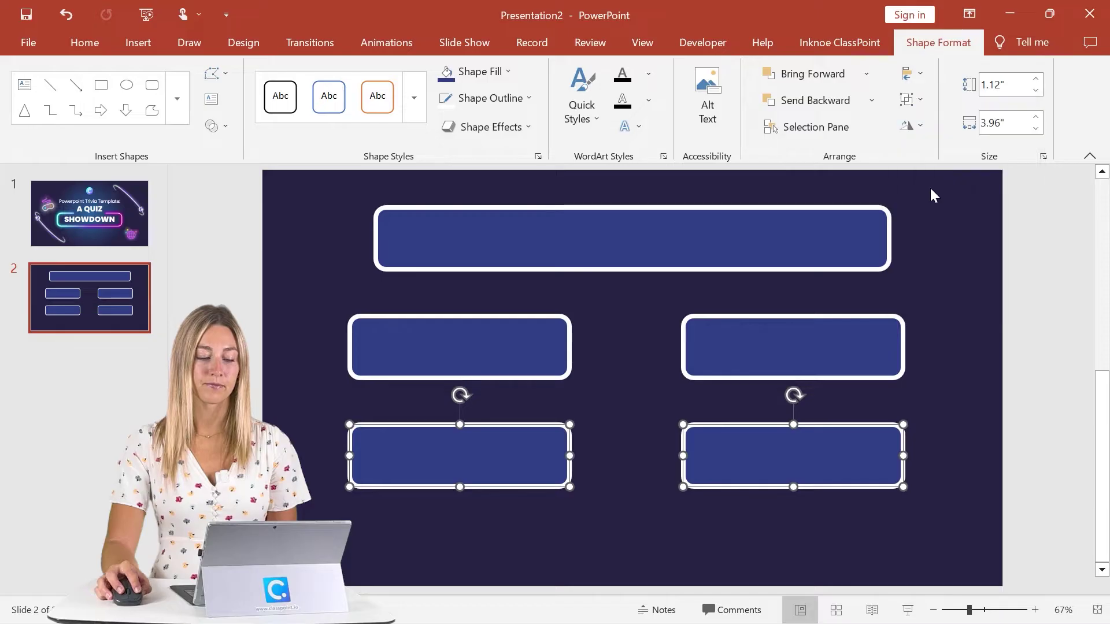
pyautogui.click(931, 189)
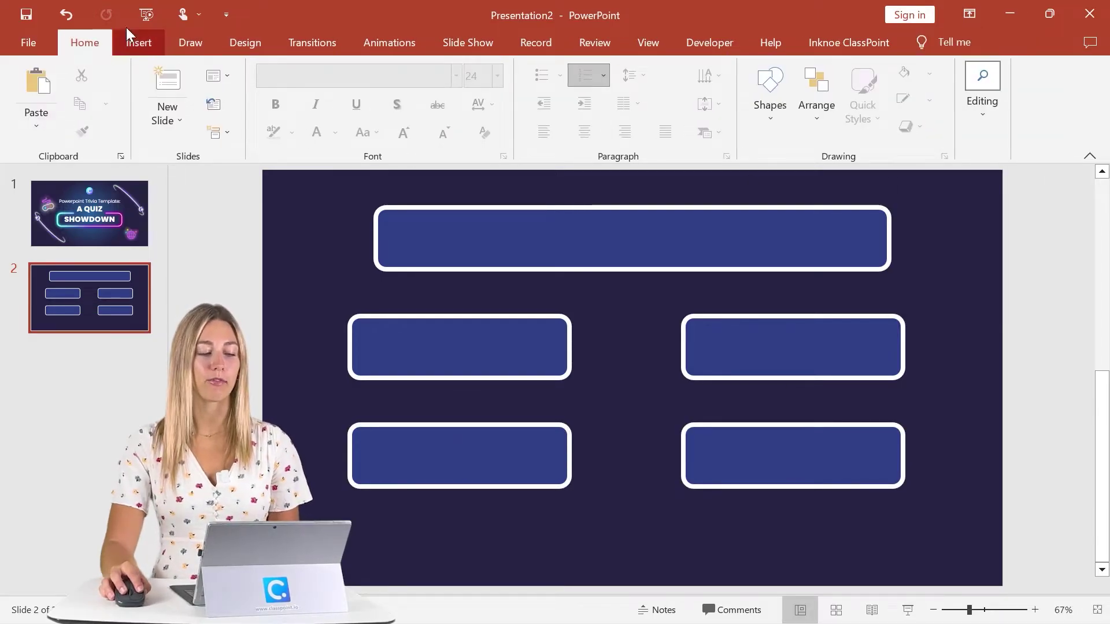
# Step: Insert the globe, globe2, shadow, star and star2 pictures from the Template folder
pyautogui.click(140, 46)
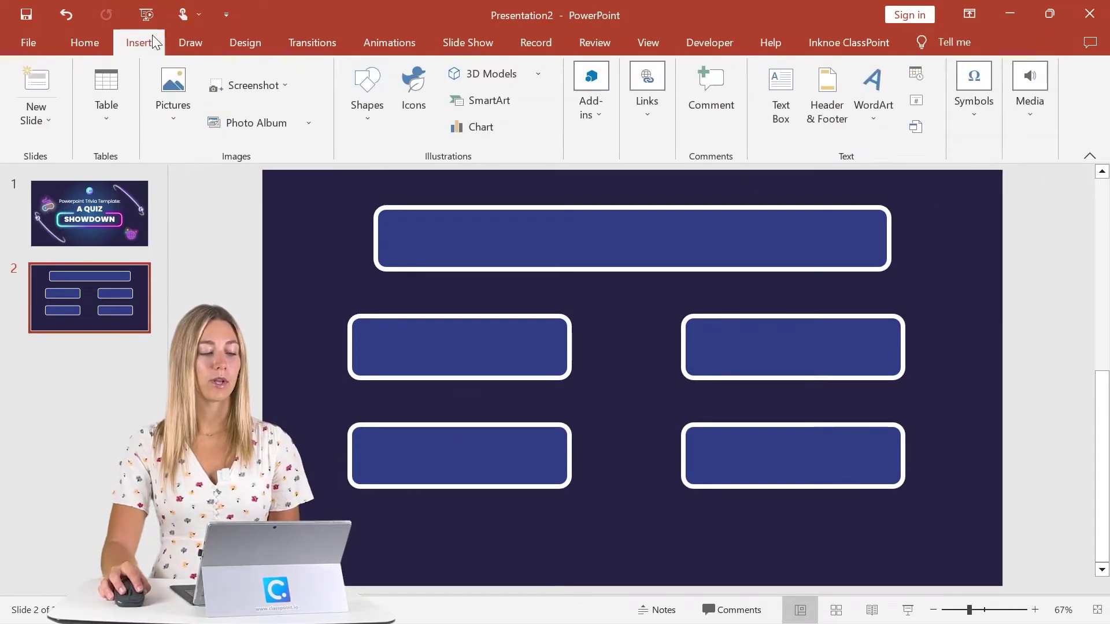
pyautogui.click(178, 126)
pyautogui.click(191, 181)
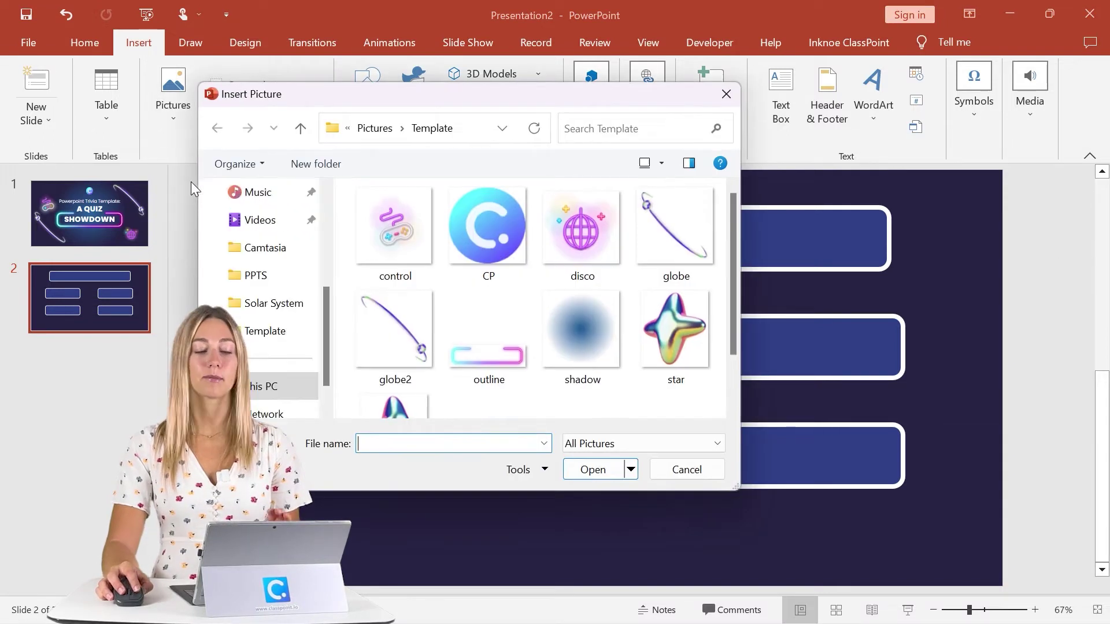
pyautogui.click(640, 191)
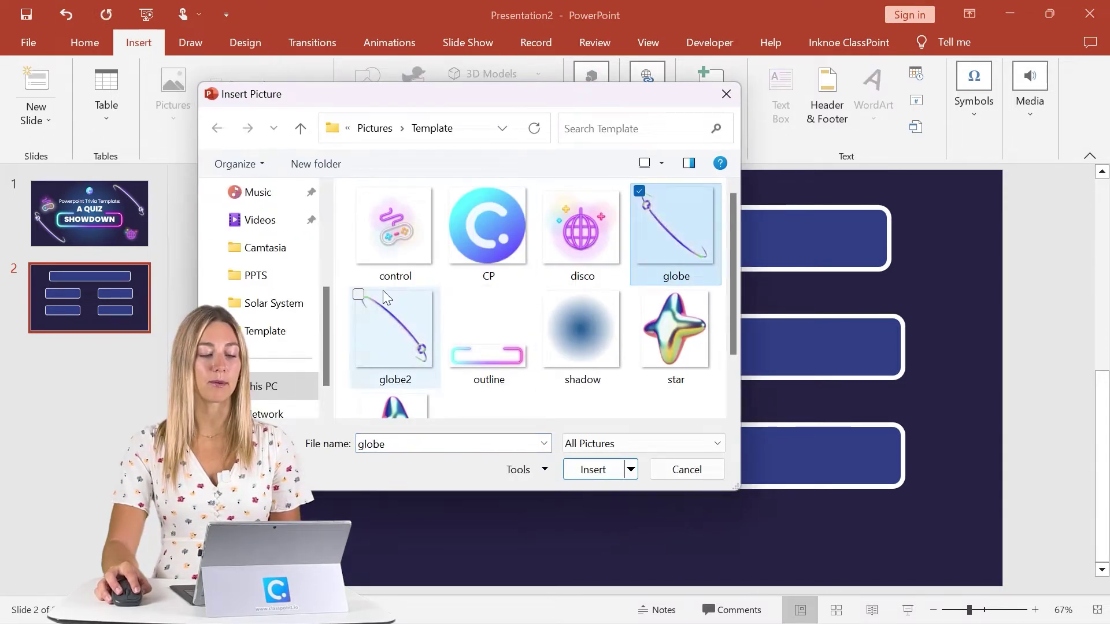
pyautogui.click(359, 295)
pyautogui.click(545, 295)
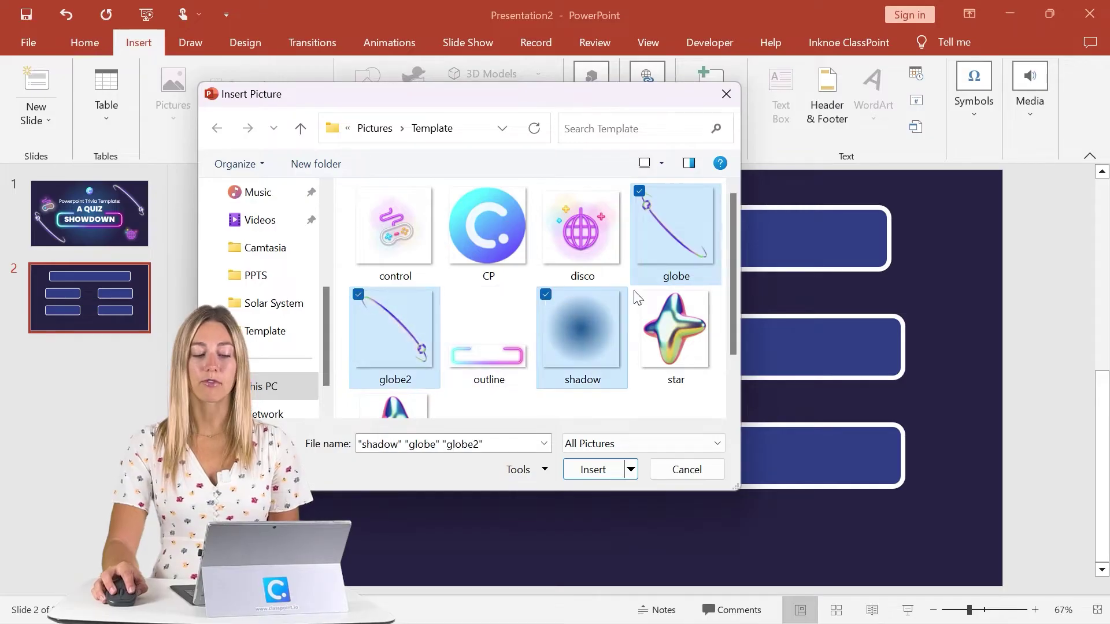
pyautogui.click(639, 296)
pyautogui.click(358, 402)
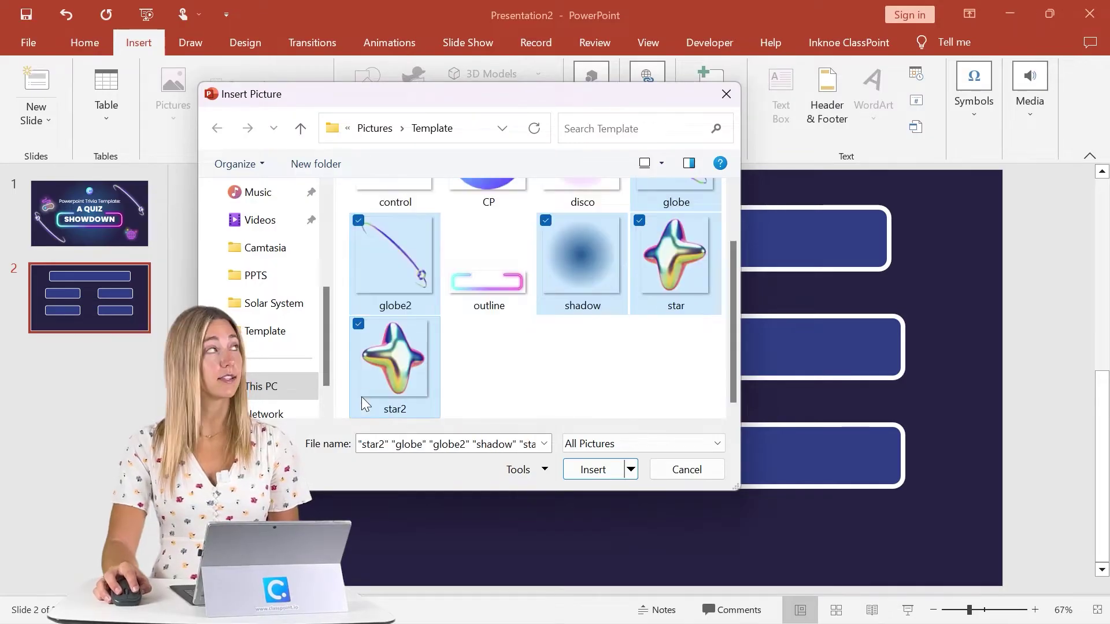
pyautogui.click(604, 467)
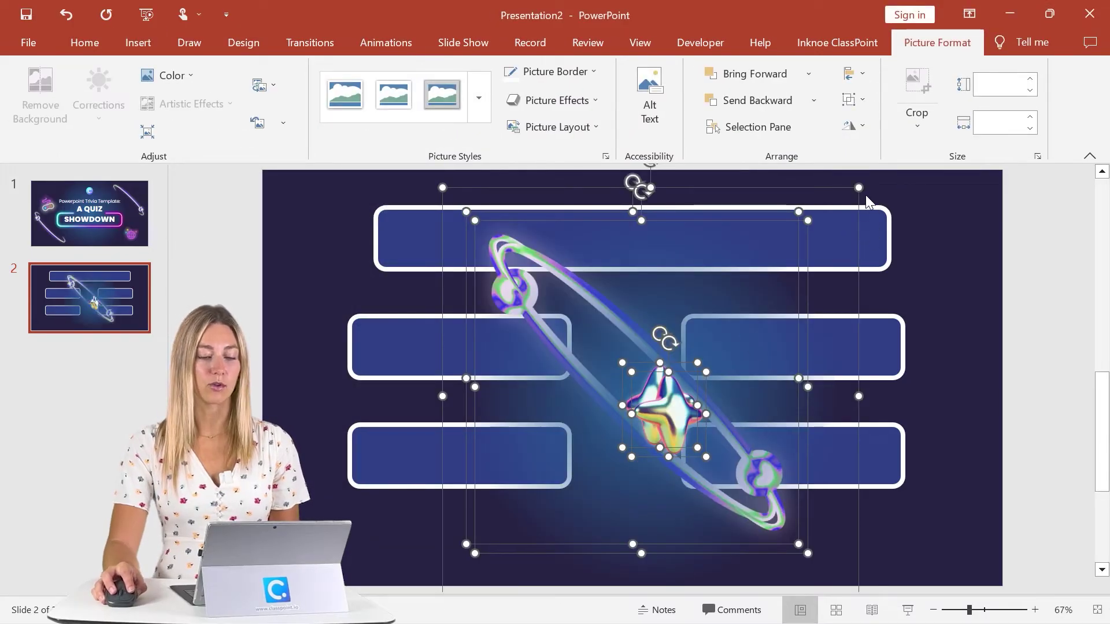
# Step: Shrink the decorations, put stars on the banner's corners, and place glowing rings top-right and lower-left
pyautogui.moveTo(856, 187); pyautogui.dragTo(373, 203)
pyautogui.click(687, 384)
pyautogui.moveTo(648, 404); pyautogui.dragTo(883, 295)
pyautogui.moveTo(578, 439); pyautogui.dragTo(936, 196)
pyautogui.moveTo(1090, 339); pyautogui.dragTo(1040, 292)
pyautogui.moveTo(520, 433); pyautogui.dragTo(421, 527)
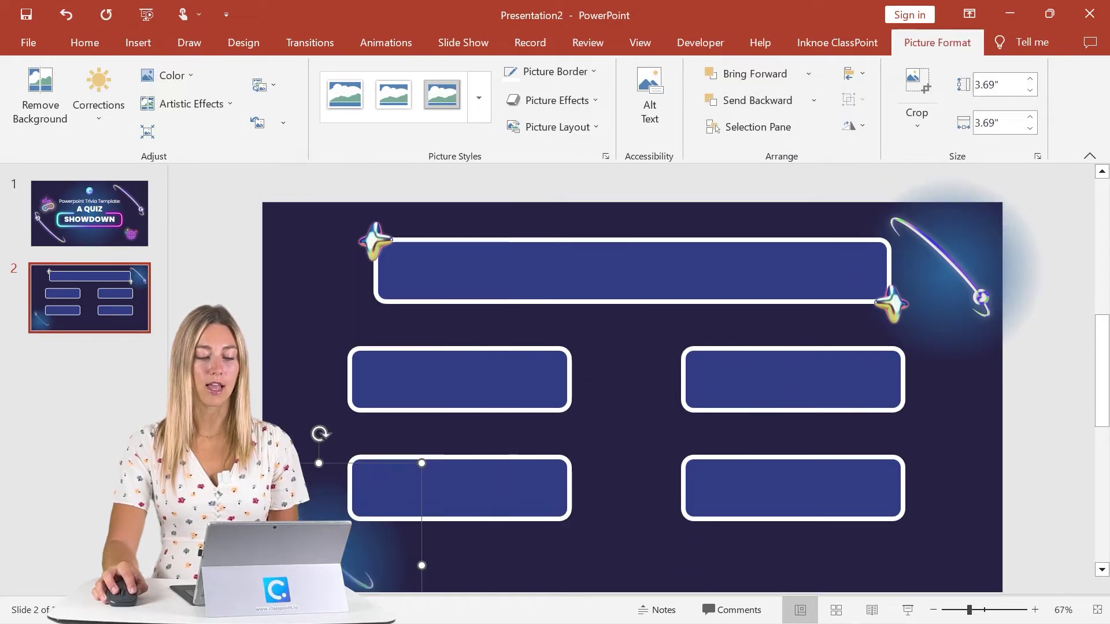
pyautogui.hotkey('ctrl', 'z')
pyautogui.hotkey('ctrl', 'y')
pyautogui.scroll(-1, 929, 424)
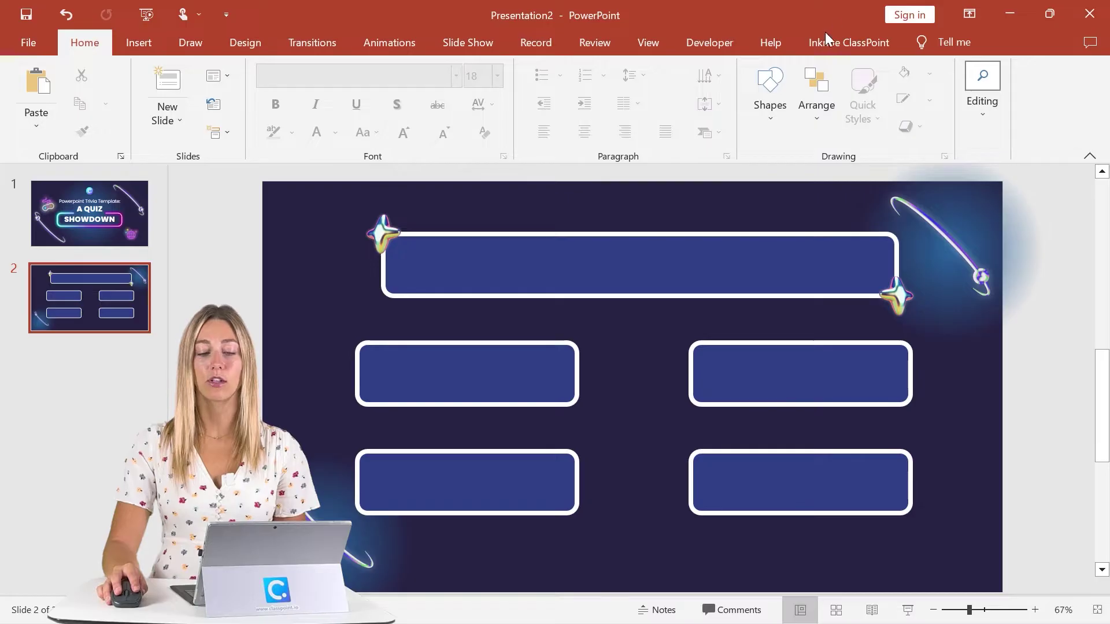
# Step: Type 'Countries in Asia' into a new text box drawn inside the top banner
pyautogui.click(856, 44)
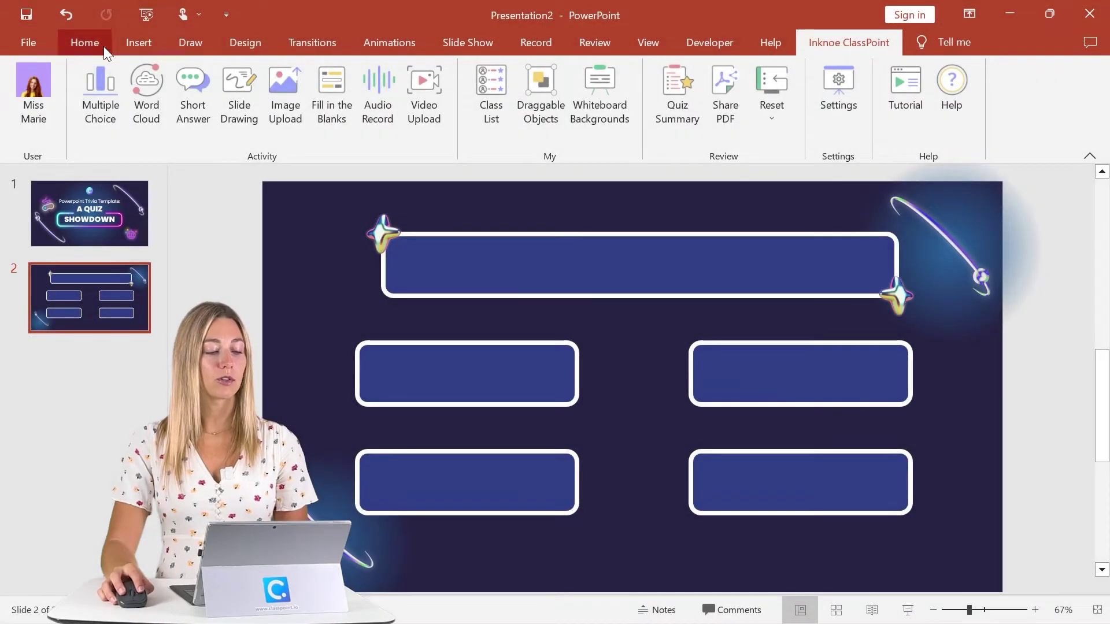
pyautogui.click(139, 42)
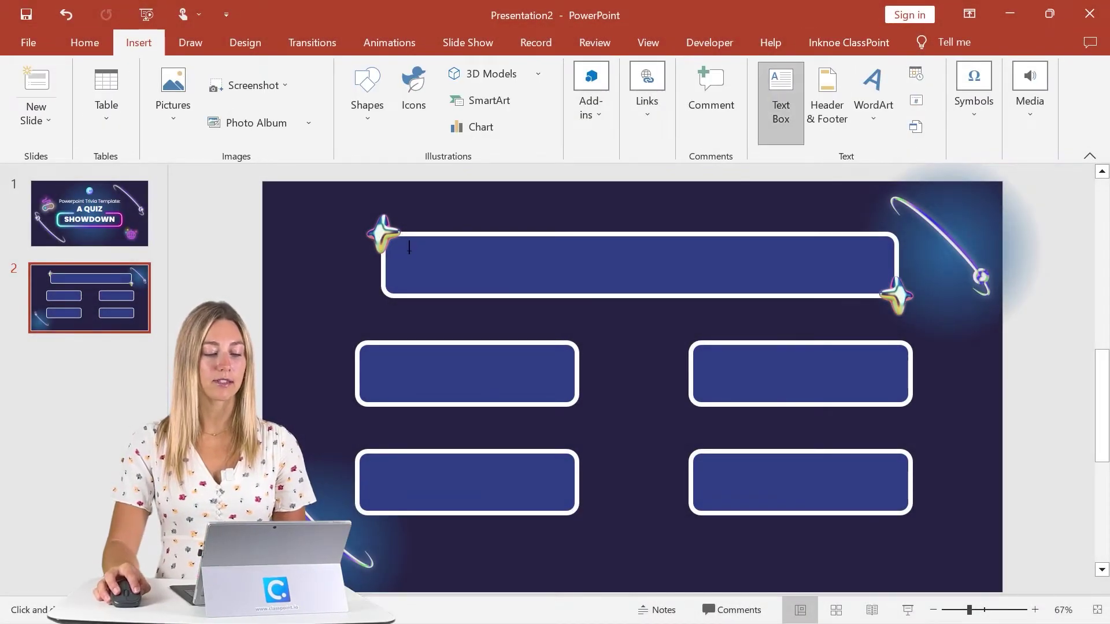
pyautogui.moveTo(802, 280); pyautogui.dragTo(878, 281)
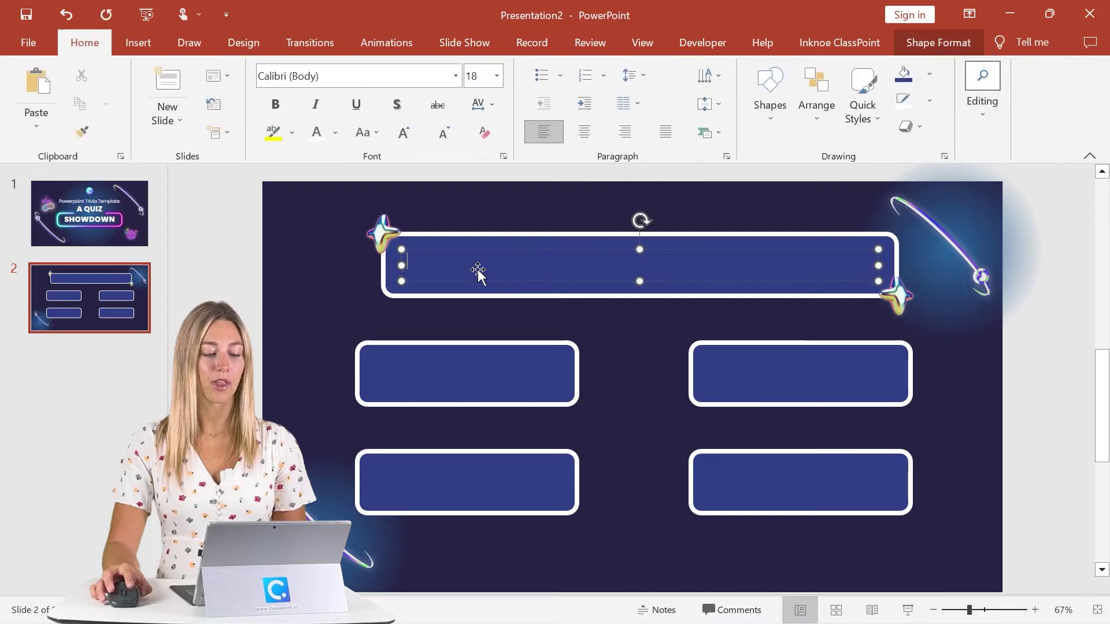
pyautogui.write('Countrie')
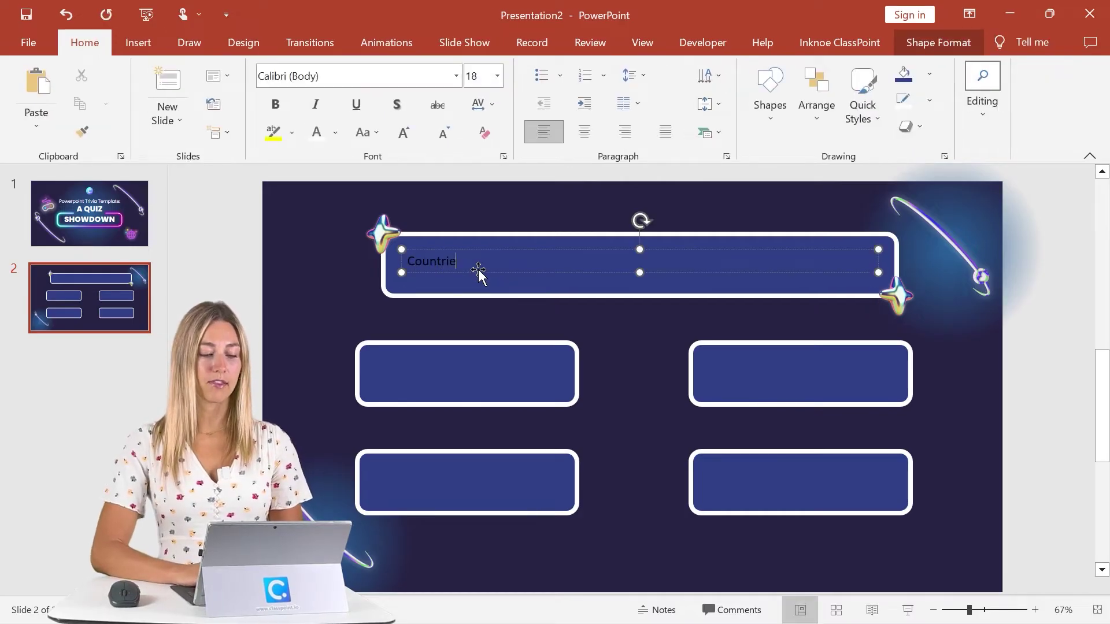
pyautogui.write('s in Asia')
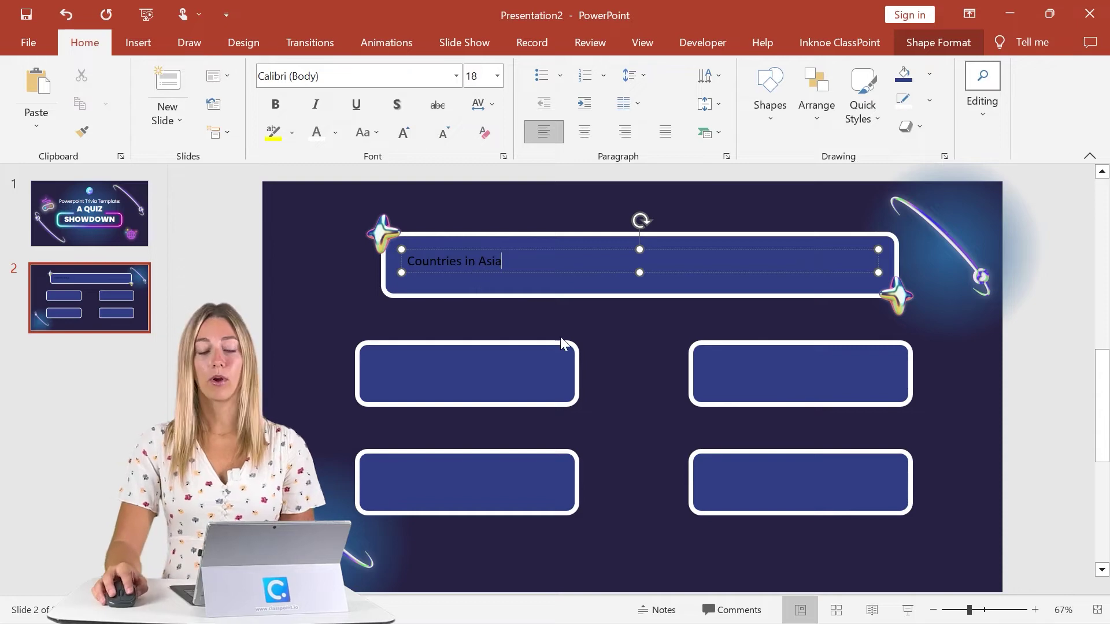
pyautogui.click(907, 609)
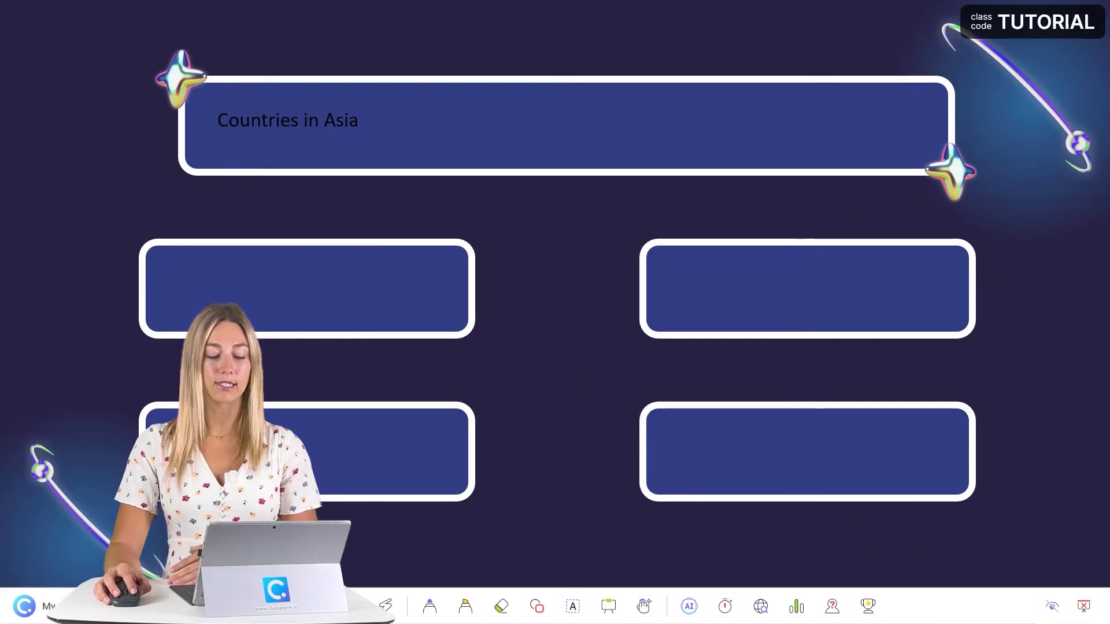
# Step: Generate a ClassPoint AI Bollywood question (India, China, Japan, Thailand) and save it as slide 3
pyautogui.click(689, 606)
pyautogui.click(590, 458)
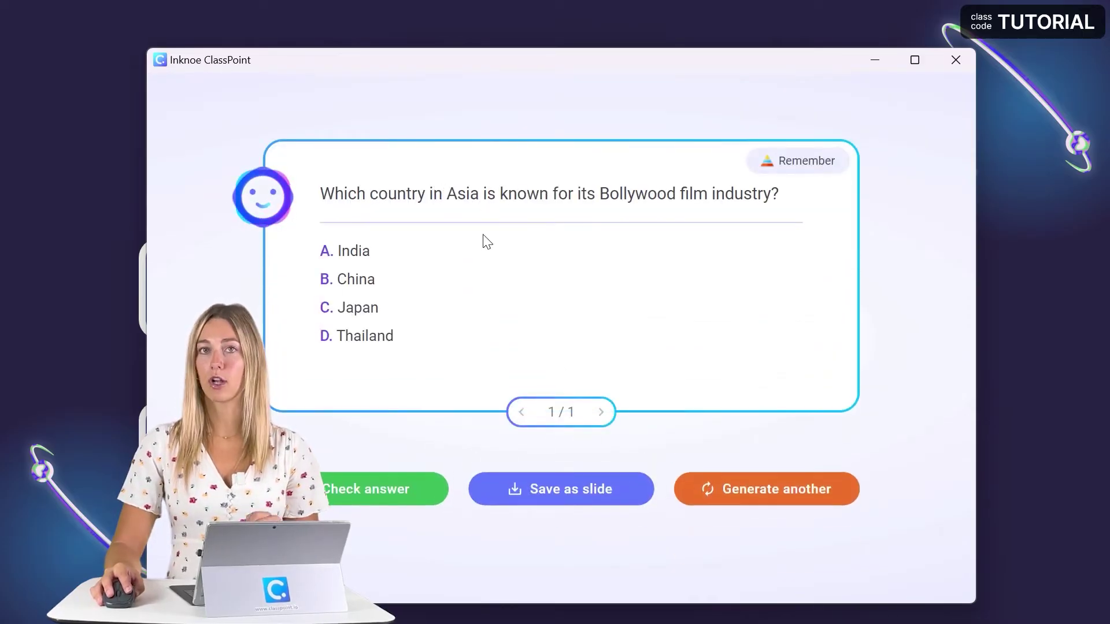
pyautogui.click(548, 493)
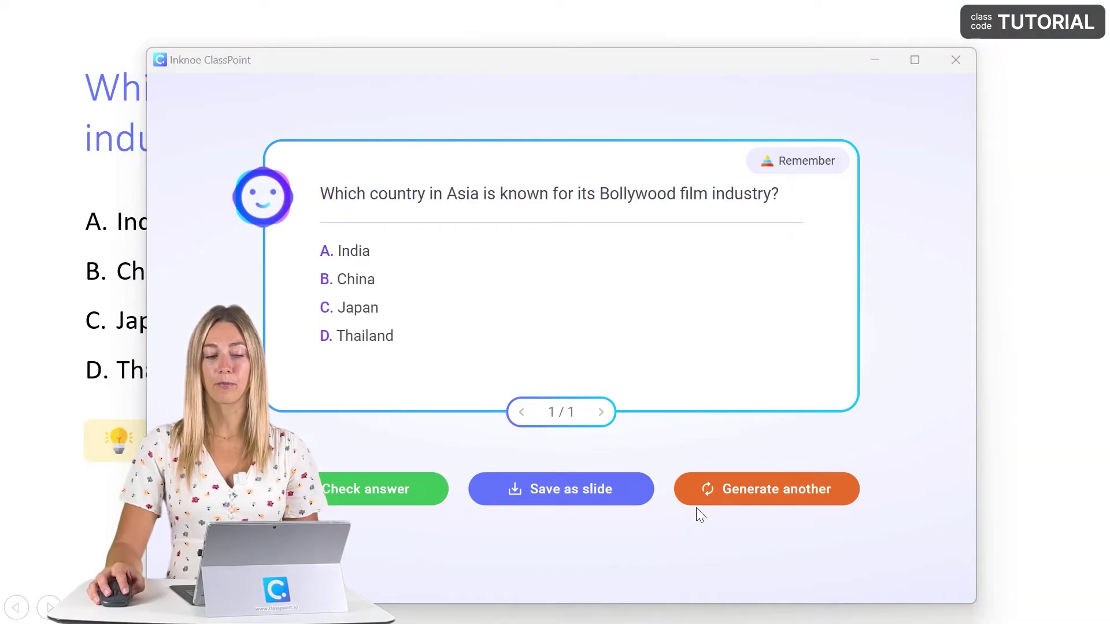
pyautogui.click(951, 69)
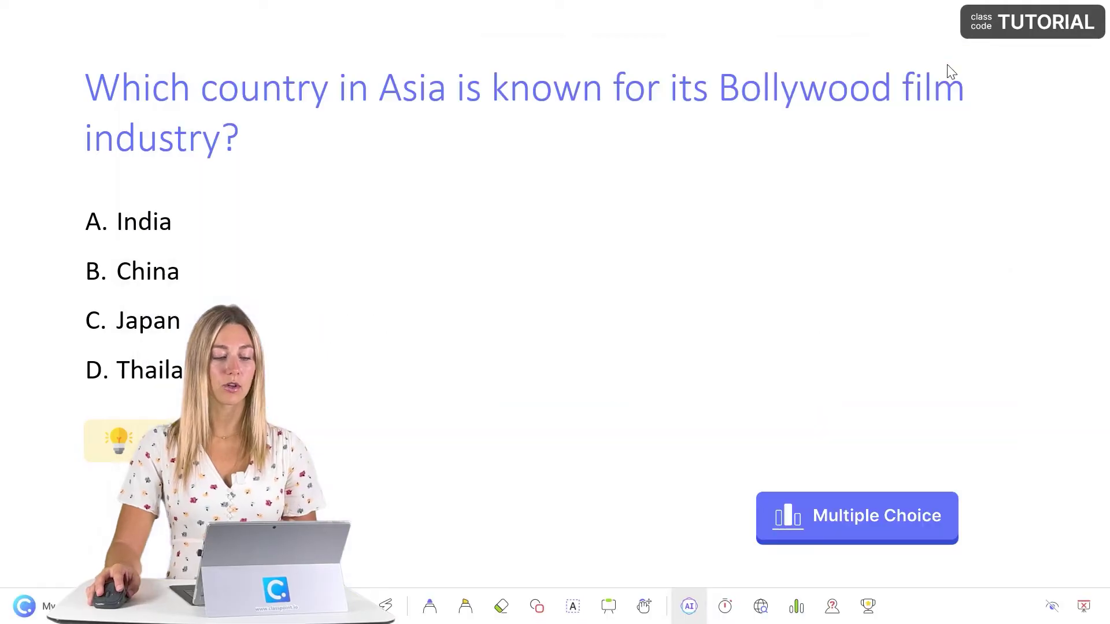
pyautogui.click(1082, 608)
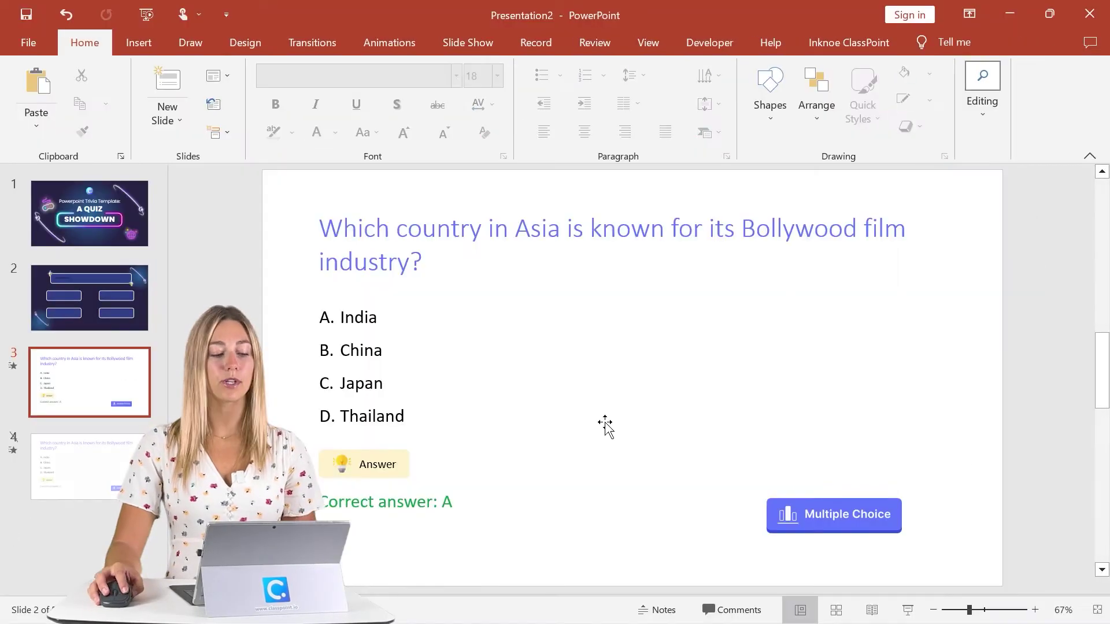
# Step: Copy the Bollywood question from slide 3 and paste it over 'Countries in Asia' on slide 2
pyautogui.click(343, 232)
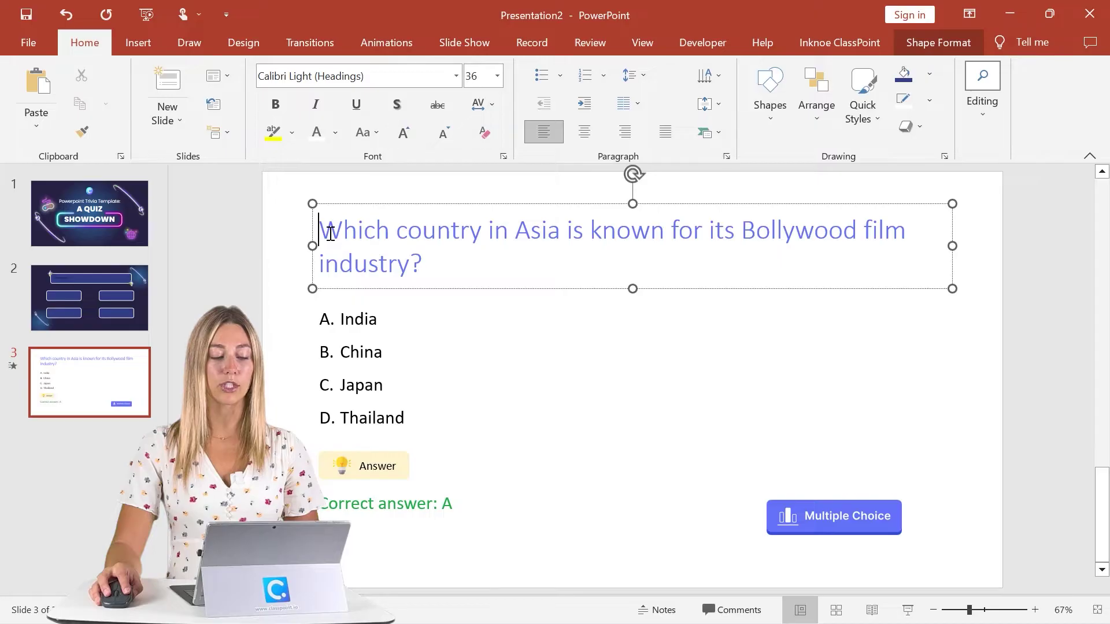
pyautogui.moveTo(322, 228); pyautogui.dragTo(439, 280)
pyautogui.hotkey('ctrl', 'c')
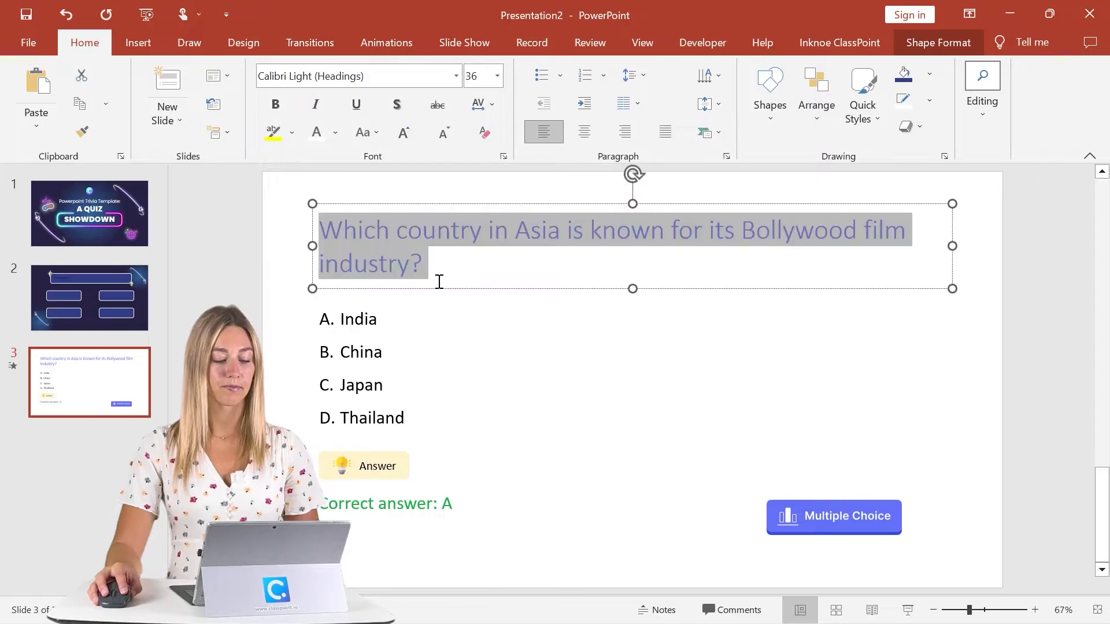
pyautogui.click(72, 305)
pyautogui.click(450, 250)
pyautogui.tripleClick(450, 253)
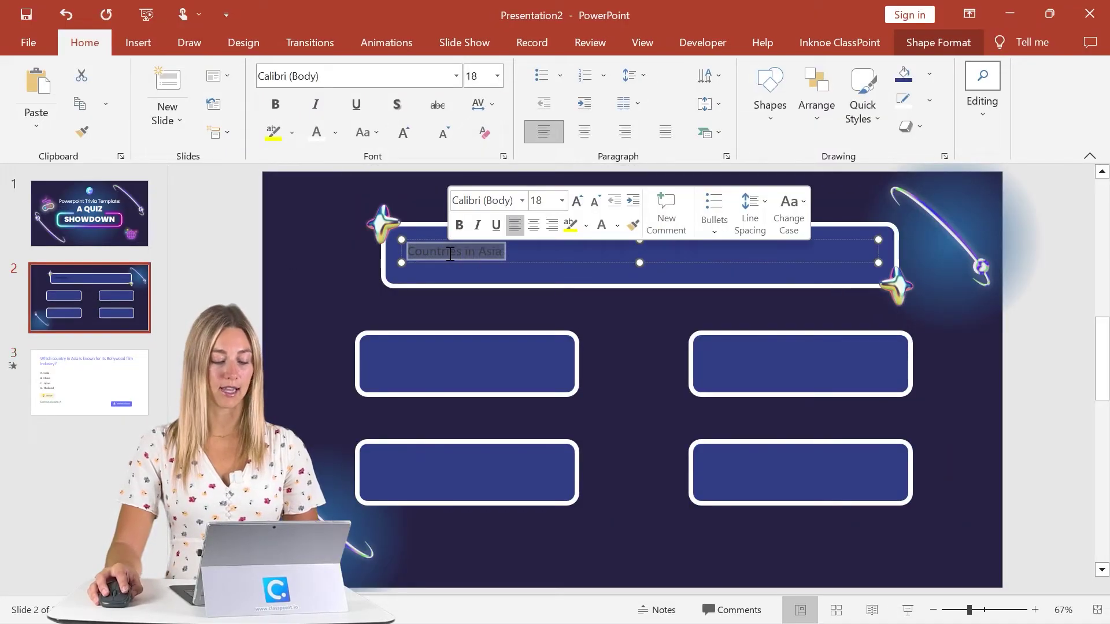
pyautogui.hotkey('ctrl', 'v')
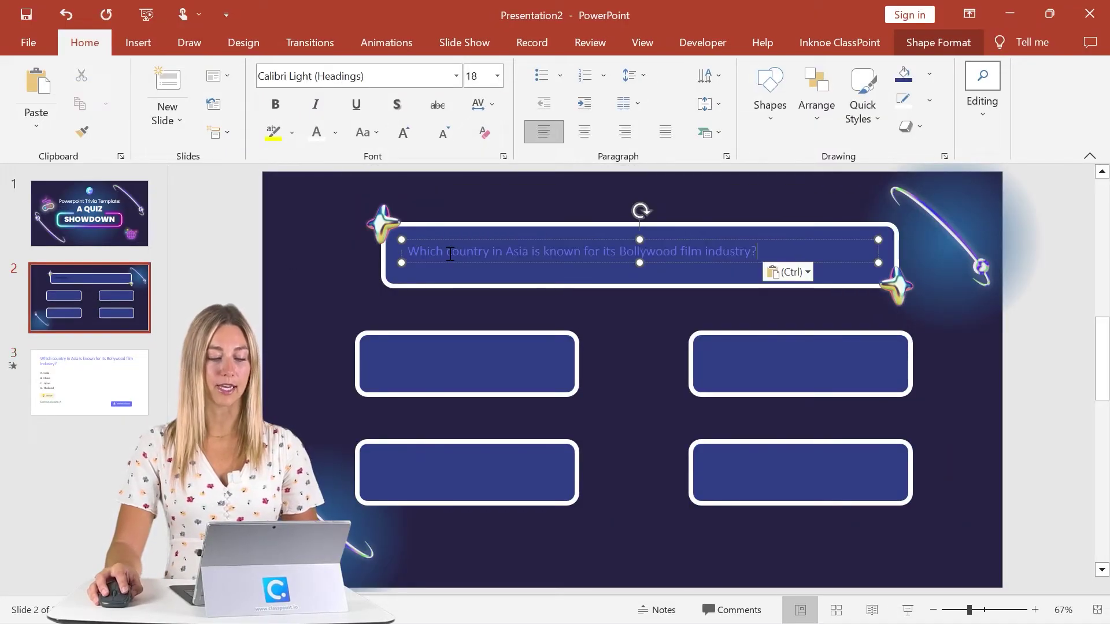
# Step: Set the pasted question's font to Poppins, 36 pt
pyautogui.doubleClick(507, 253)
pyautogui.tripleClick(518, 258)
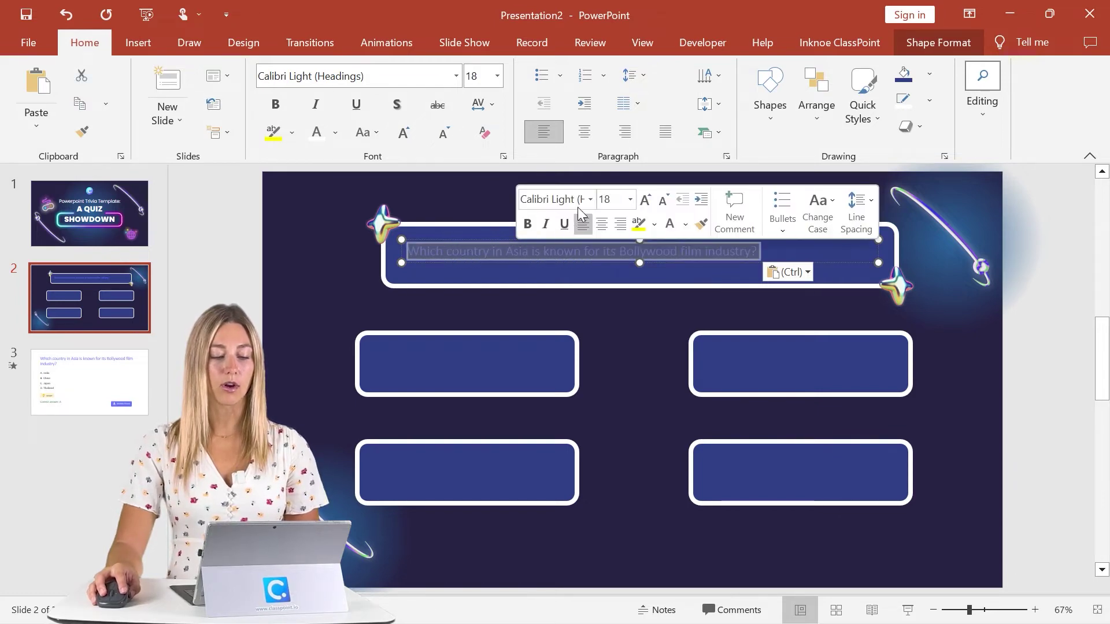
pyautogui.click(590, 199)
pyautogui.write('Poppins')
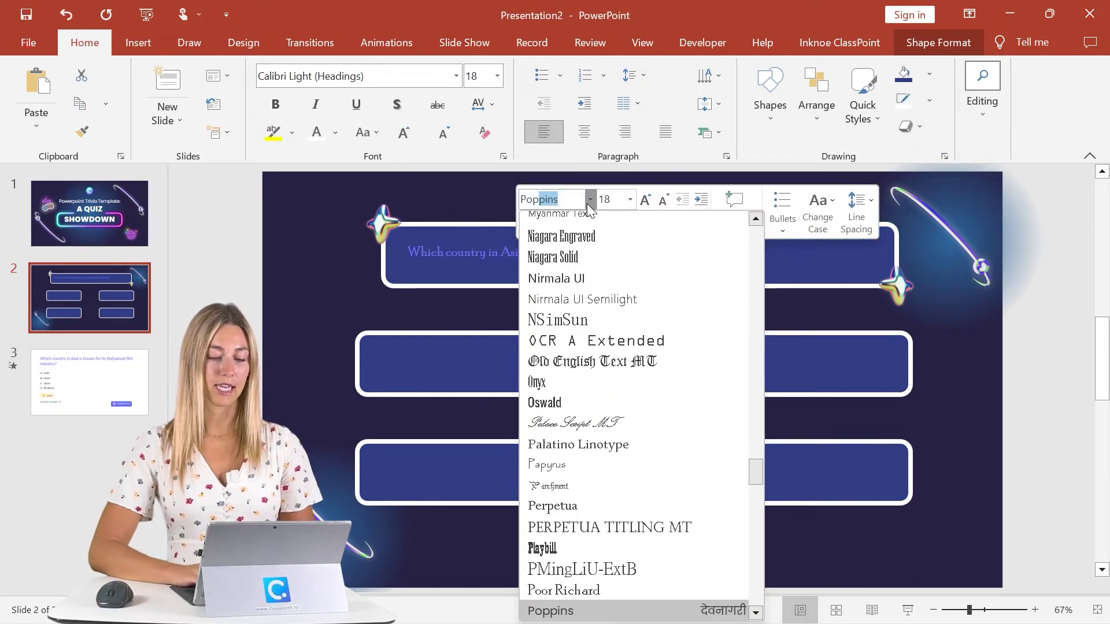
pyautogui.press('Return')
pyautogui.click(630, 199)
pyautogui.click(613, 414)
# Step: Move the question up into the banner and stretch the white frame to fit both lines
pyautogui.click(676, 239)
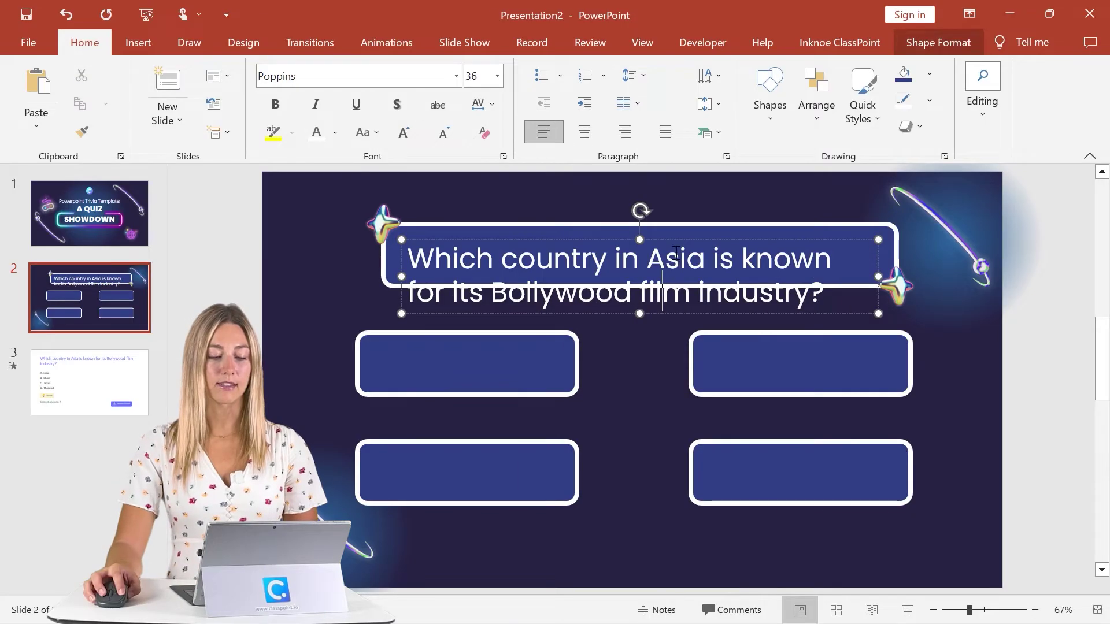
pyautogui.moveTo(676, 240); pyautogui.dragTo(688, 227)
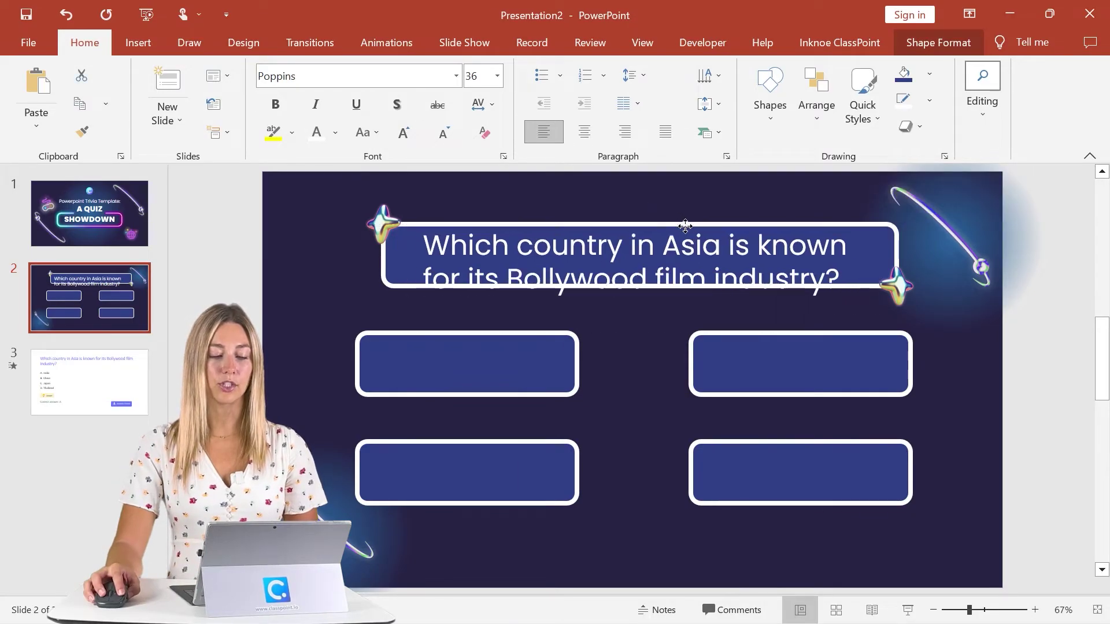
pyautogui.click(386, 265)
pyautogui.moveTo(641, 285); pyautogui.dragTo(642, 307)
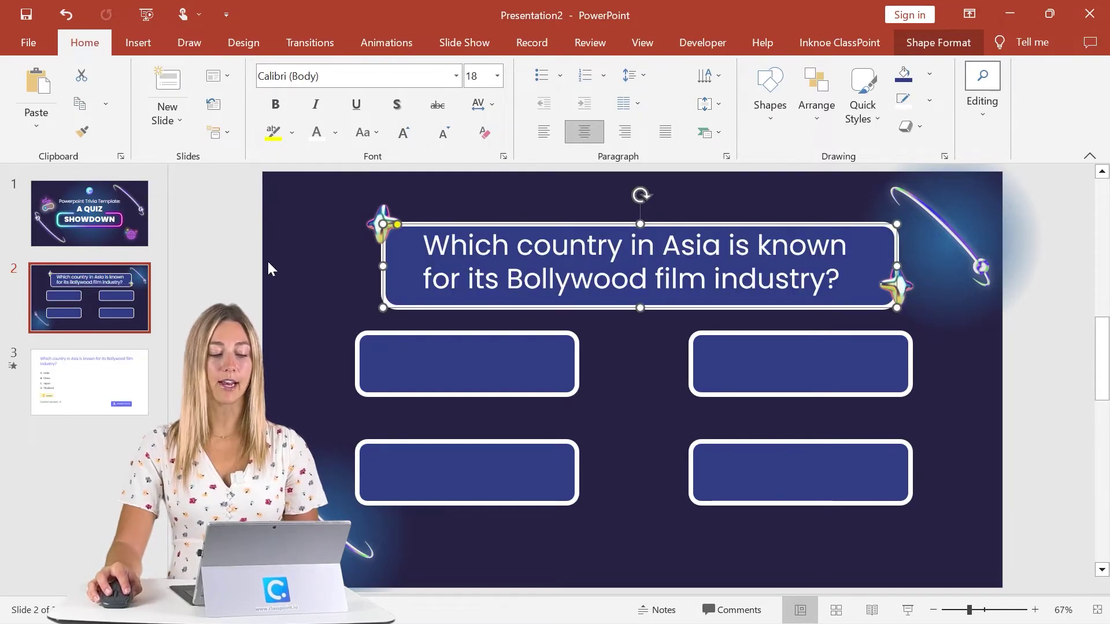
pyautogui.click(94, 386)
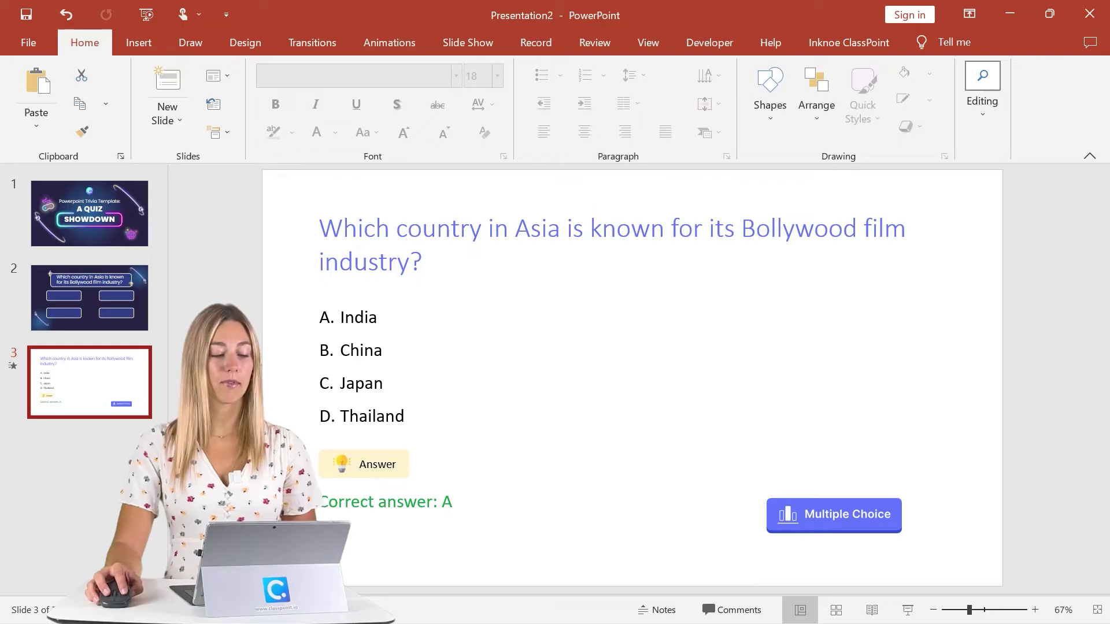
# Step: Paste A. India and C. Japan into slide 2's answer boxes and type D. Thailand
pyautogui.doubleClick(344, 319)
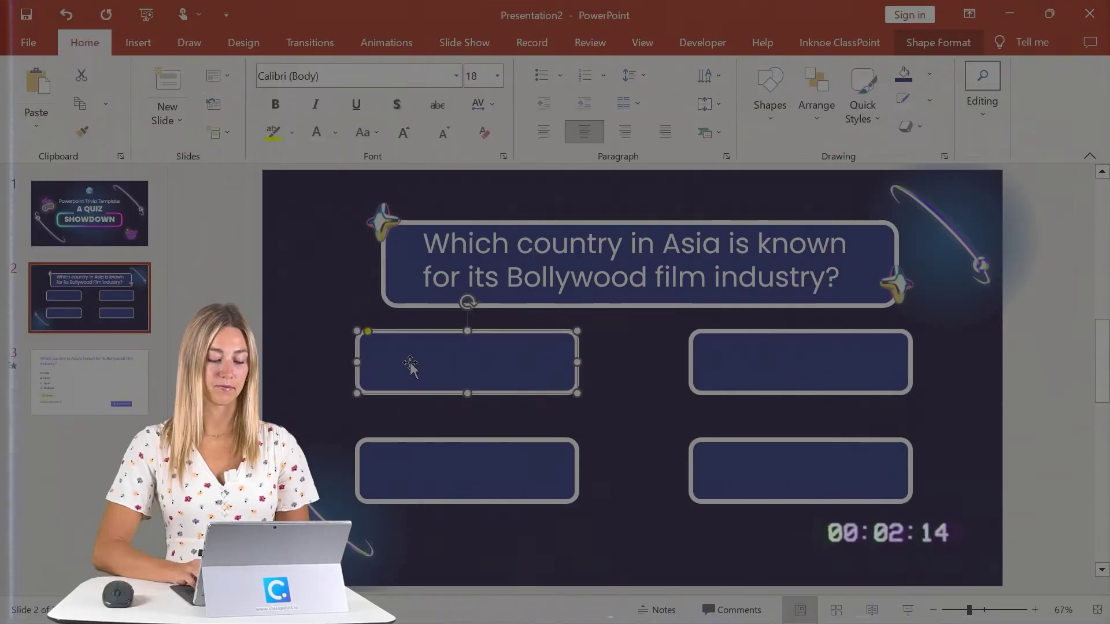
pyautogui.write('A. India')
pyautogui.click(730, 376)
pyautogui.write('B. China')
pyautogui.click(464, 471)
pyautogui.write('C. Japan')
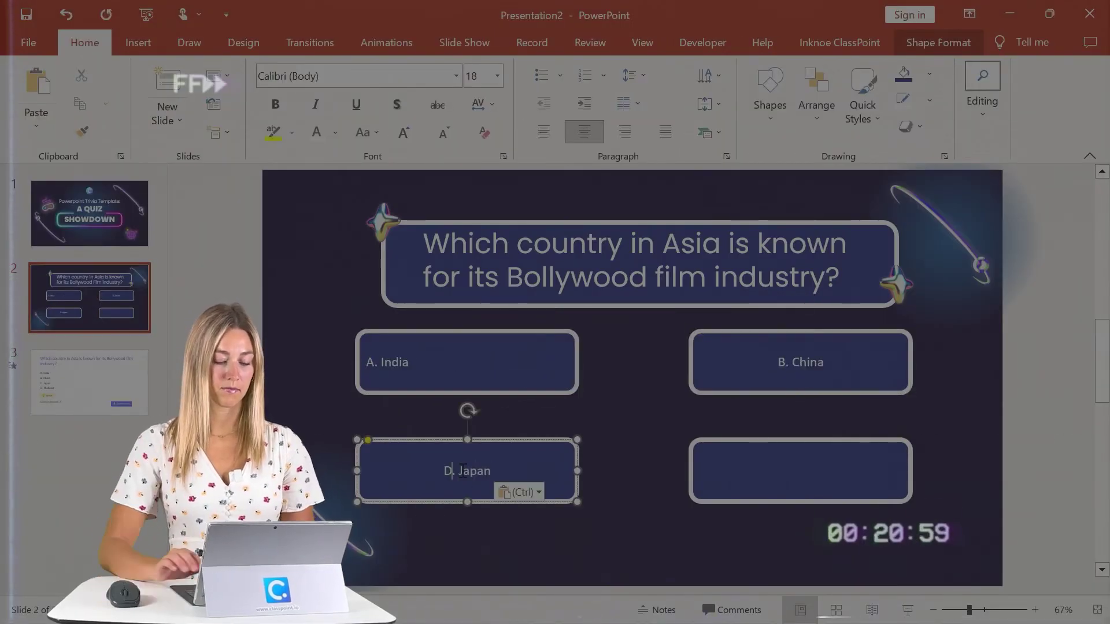
pyautogui.click(832, 488)
pyautogui.write('D. Thailand')
# Step: Left-align the answers and enlarge all four answer texts to 28 pt
pyautogui.click(467, 471)
pyautogui.hotkey('ctrl', 'l')
pyautogui.tripleClick(396, 362)
pyautogui.hotkey('ctrl', 'shift', '.')
pyautogui.hotkey('ctrl', 'shift', '.')
pyautogui.hotkey('ctrl', 'shift', '.')
pyautogui.tripleClick(734, 362)
pyautogui.hotkey('ctrl', 'shift', '.')
pyautogui.hotkey('ctrl', 'shift', '.')
pyautogui.hotkey('ctrl', 'shift', '.')
pyautogui.tripleClick(752, 472)
pyautogui.hotkey('ctrl', 'shift', '.')
pyautogui.hotkey('ctrl', 'shift', '.')
pyautogui.hotkey('ctrl', 'shift', '.')
pyautogui.tripleClick(397, 471)
pyautogui.click(497, 76)
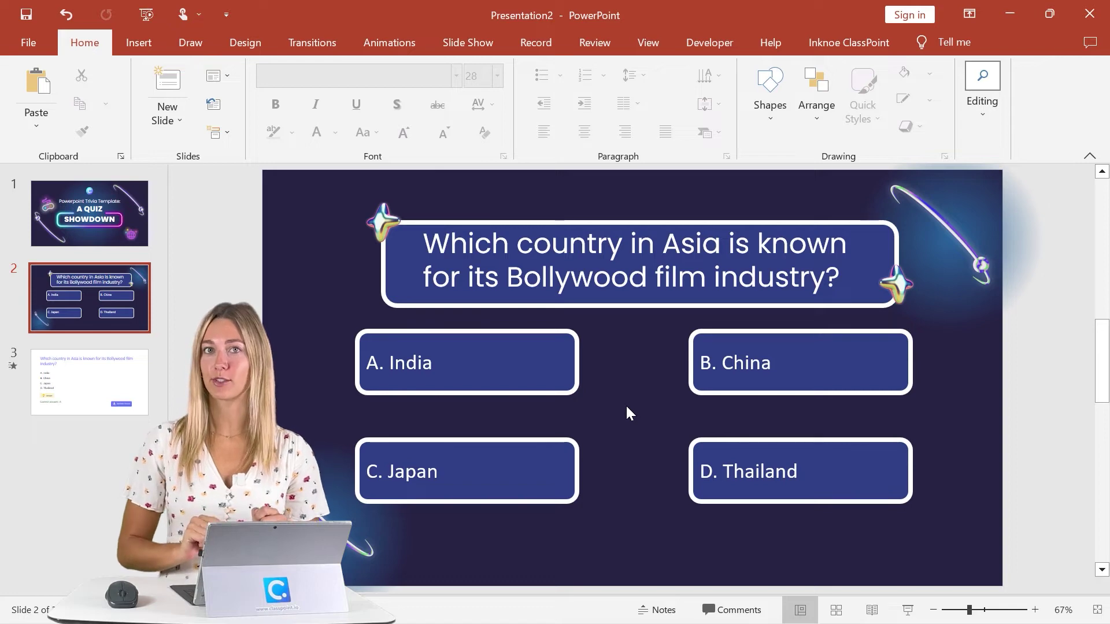
pyautogui.click(113, 387)
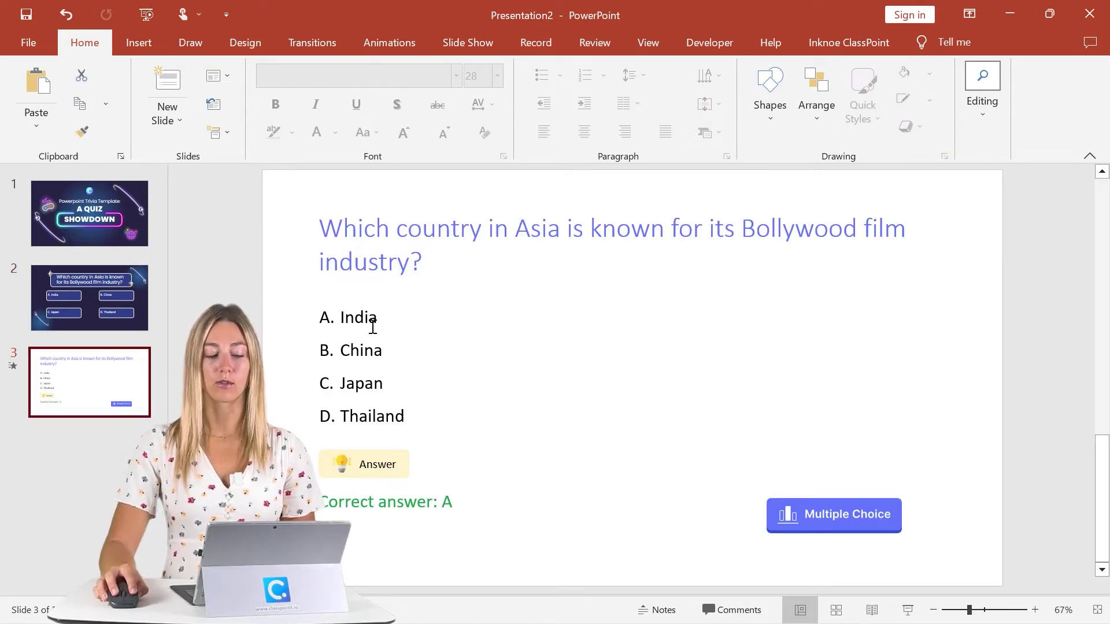
# Step: Duplicate slide 2, delete the B, C and D boxes, and centre A. India
pyautogui.click(60, 301)
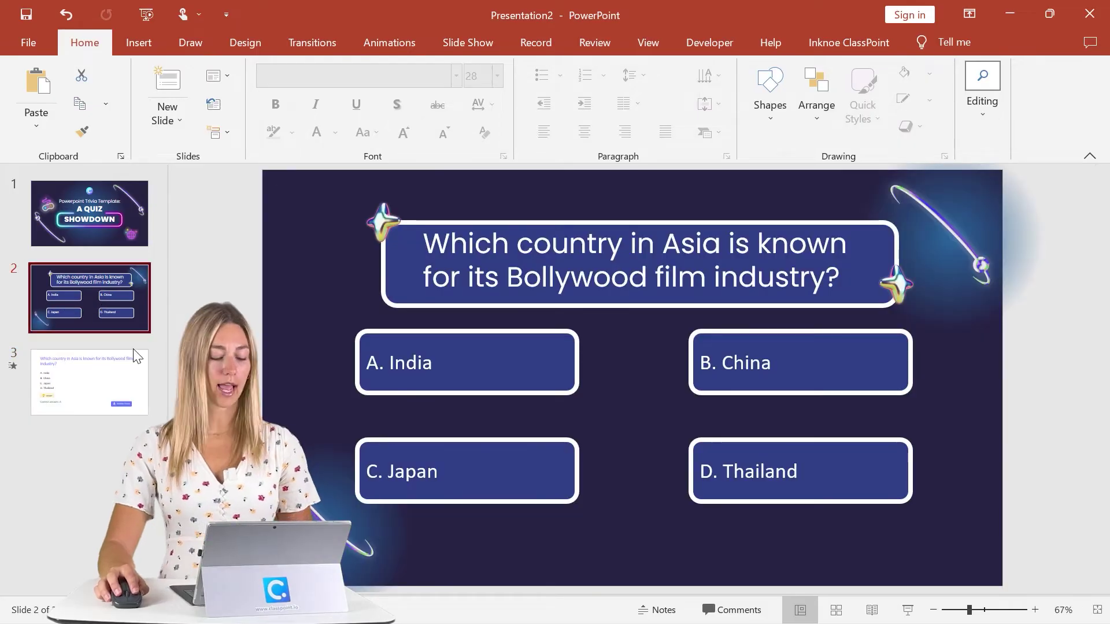
pyautogui.hotkey('ctrl', 'd')
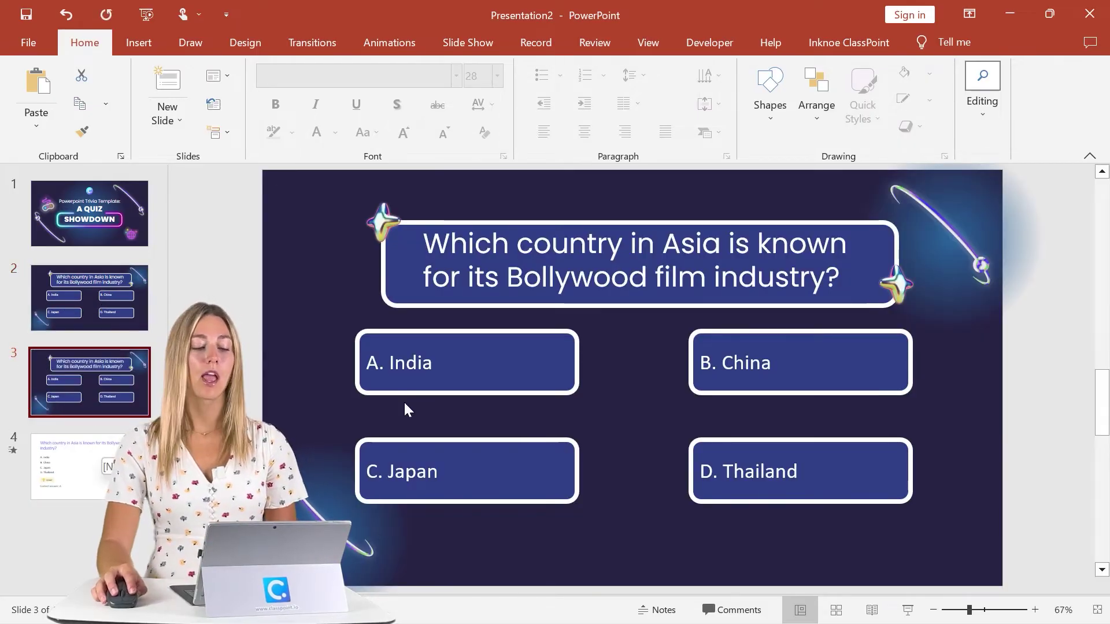
pyautogui.click(818, 371)
pyautogui.press('Delete')
pyautogui.click(842, 466)
pyautogui.press('Delete')
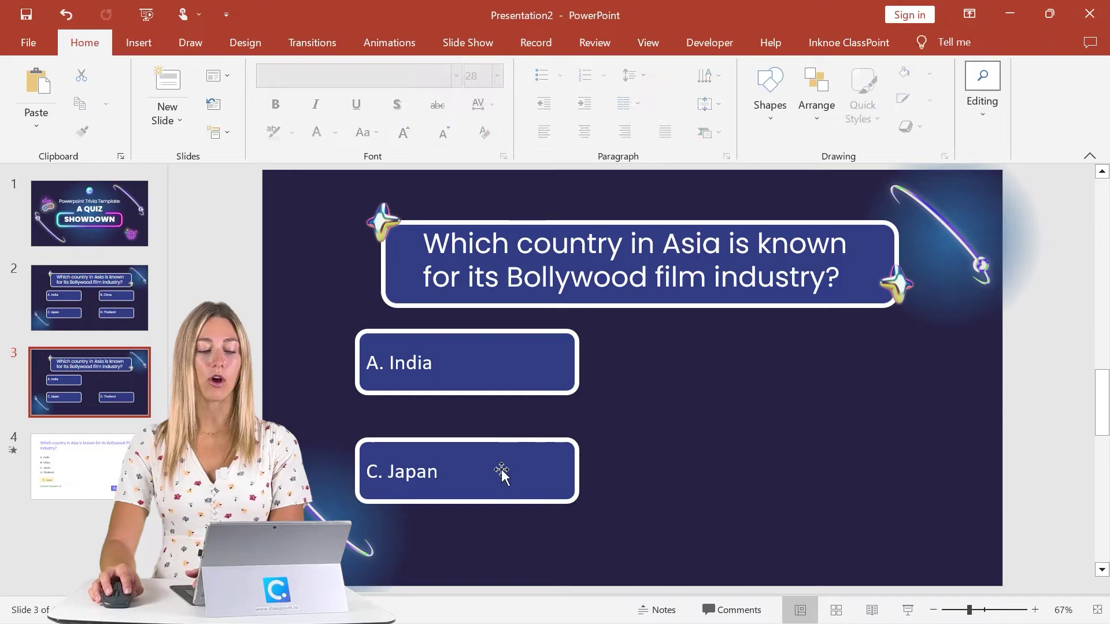
pyautogui.click(501, 471)
pyautogui.press('Delete')
pyautogui.moveTo(518, 379); pyautogui.dragTo(686, 446)
# Step: Delete slide 4, then duplicate the question and India reveal slides and order the copies after them
pyautogui.click(86, 486)
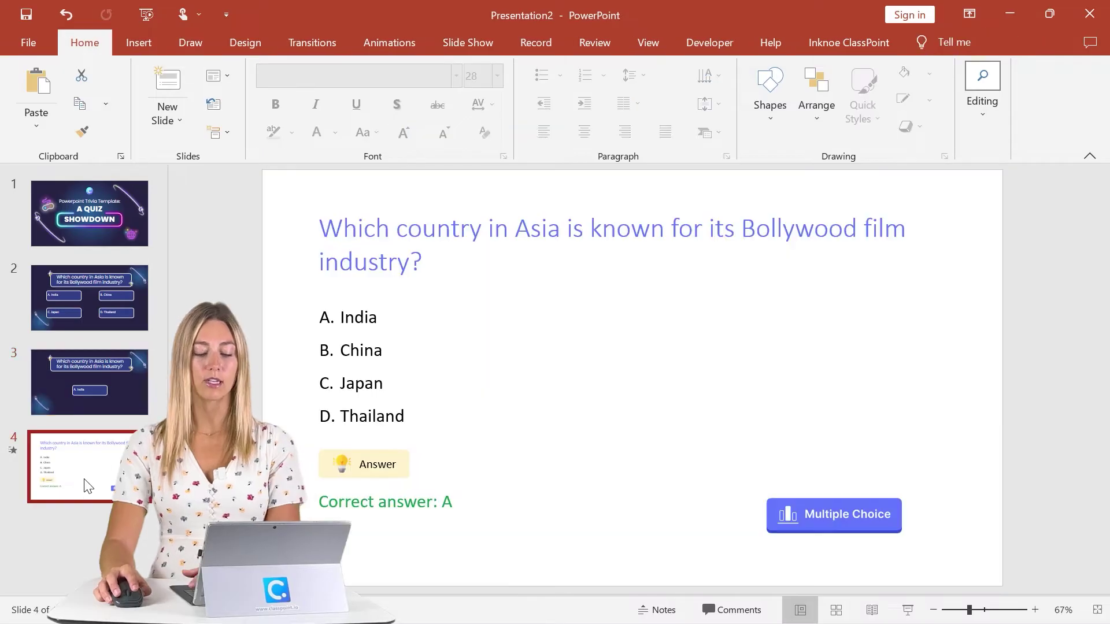
pyautogui.press('Delete')
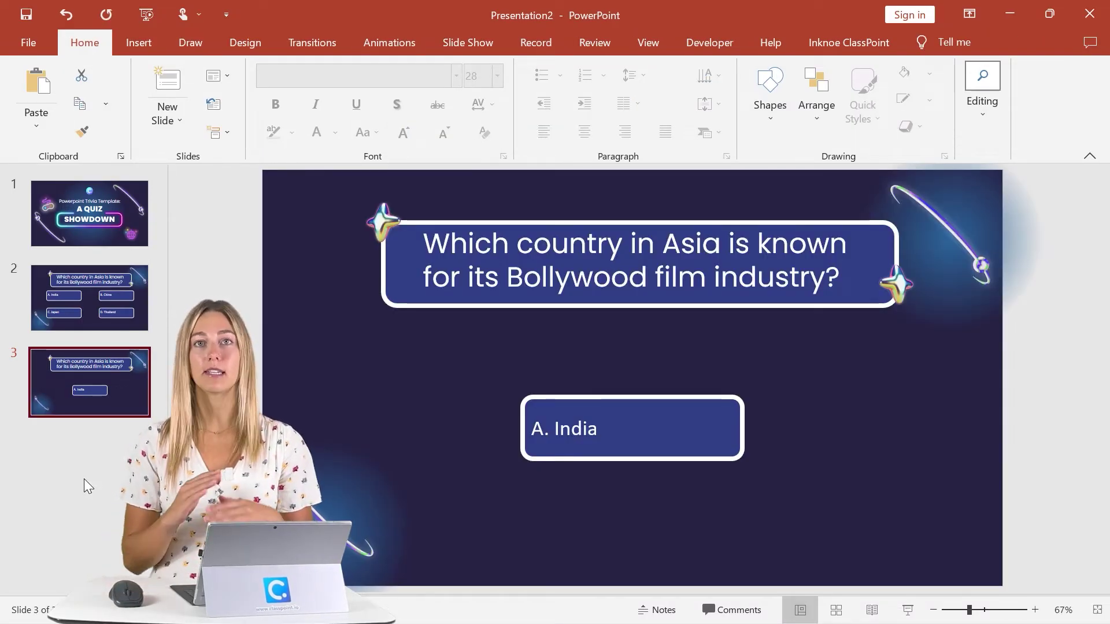
pyautogui.click(82, 310)
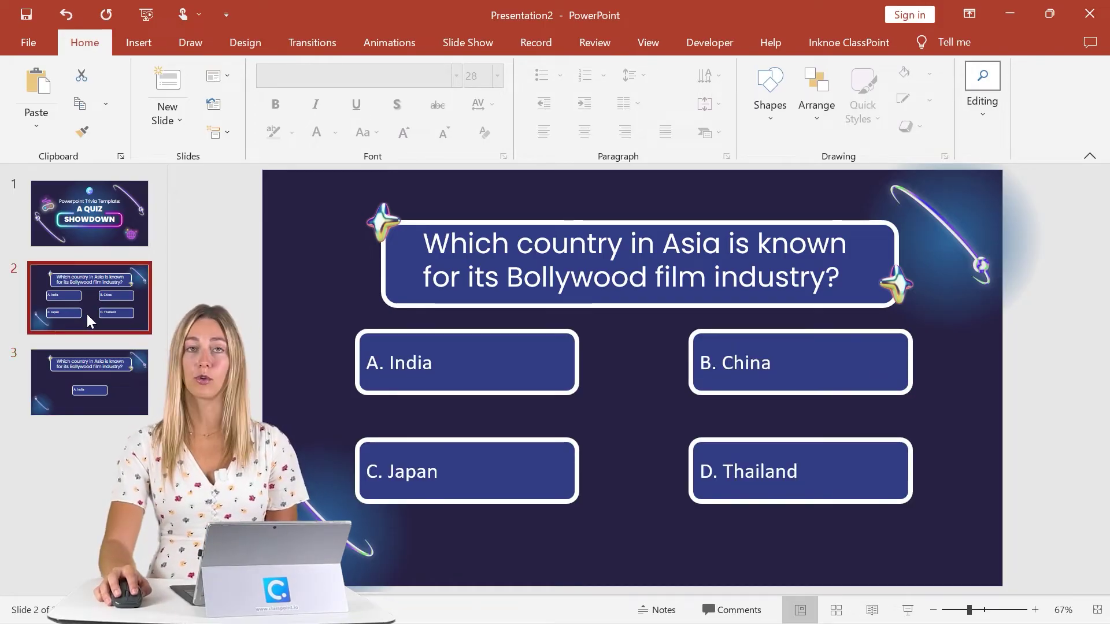
pyautogui.hotkey('ctrl', 'd')
pyautogui.moveTo(94, 359); pyautogui.dragTo(103, 404)
pyautogui.click(104, 400)
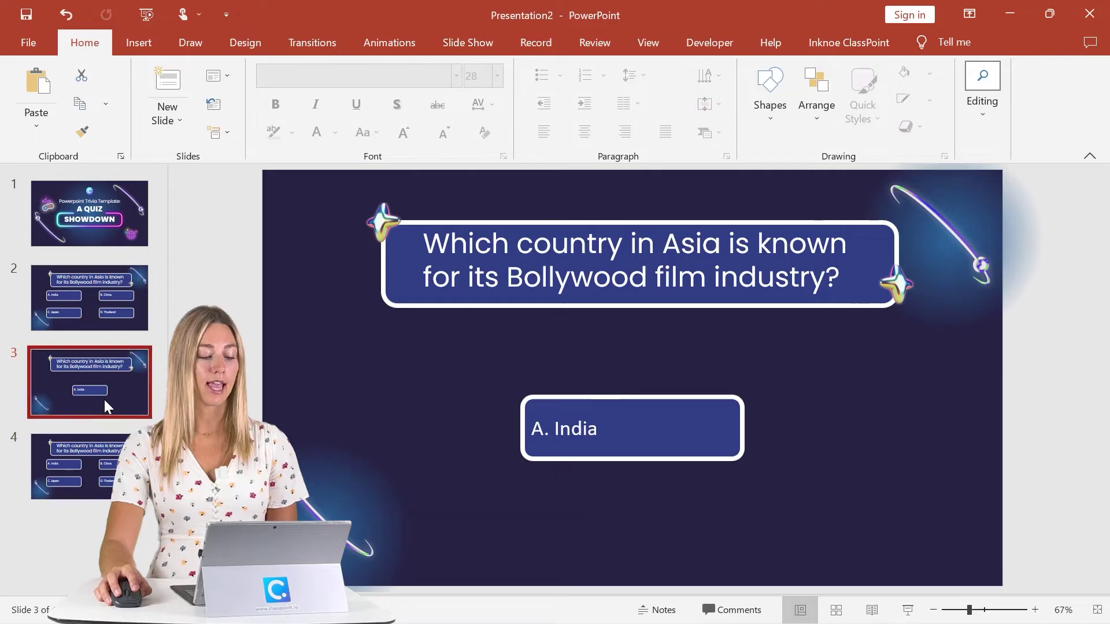
pyautogui.hotkey('ctrl', 'd')
pyautogui.moveTo(103, 467); pyautogui.dragTo(95, 555)
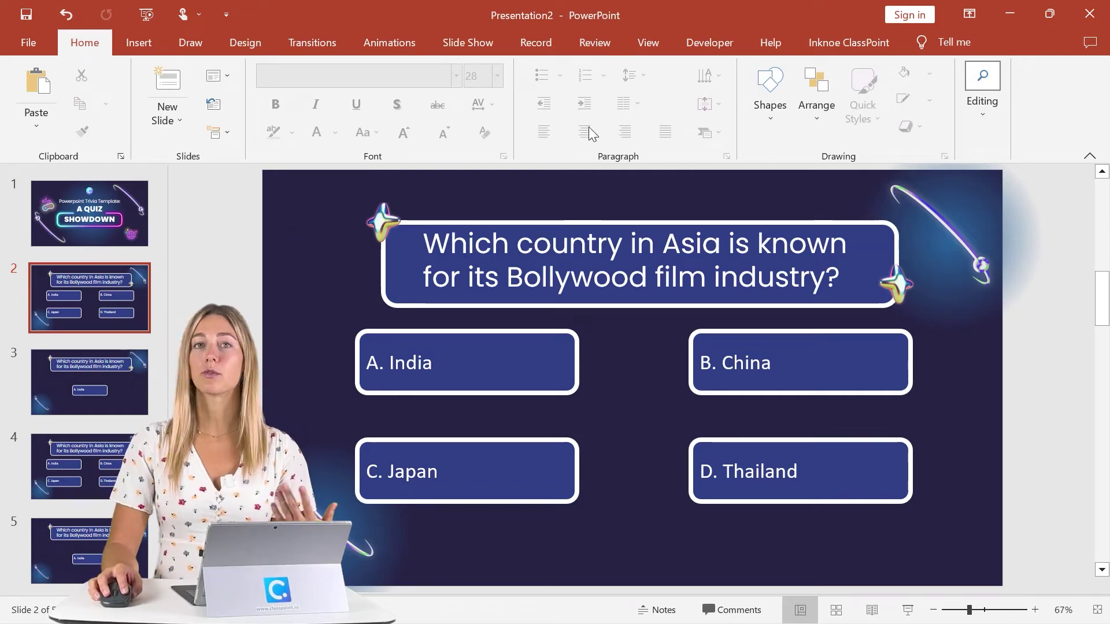
# Step: Add a ClassPoint Multiple Choice activity with A marked as the correct answer
pyautogui.click(844, 43)
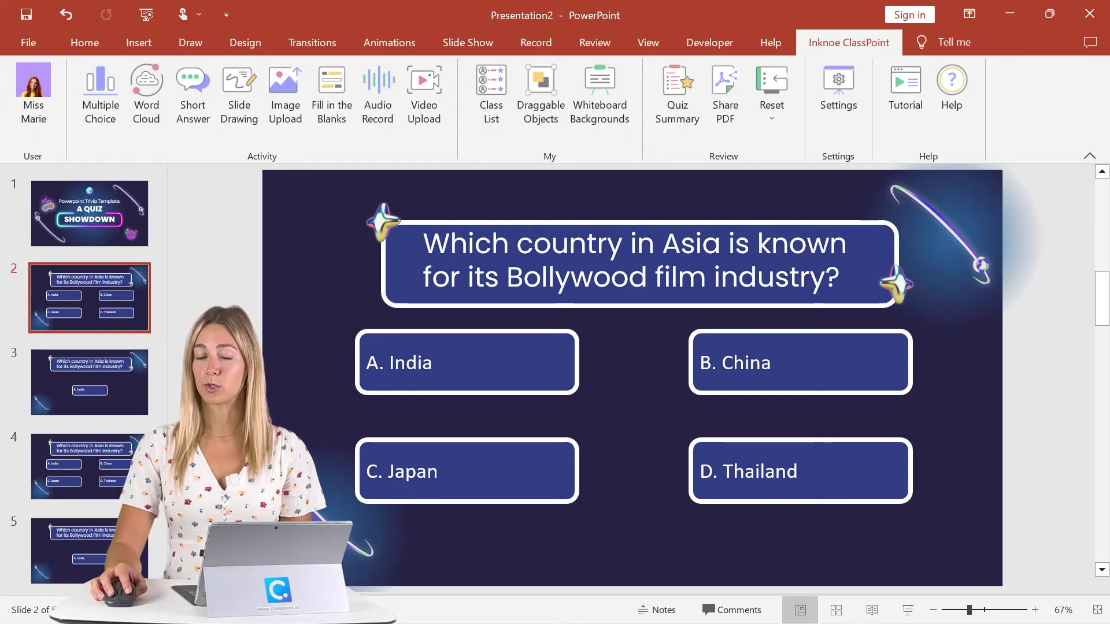
pyautogui.click(106, 116)
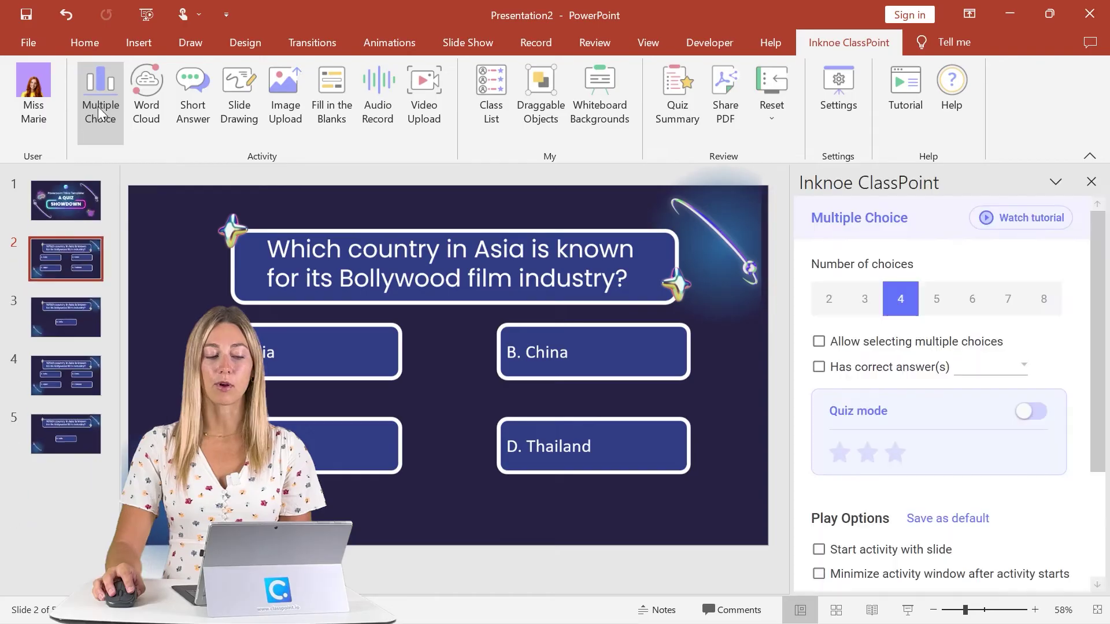
pyautogui.moveTo(478, 488); pyautogui.dragTo(473, 513)
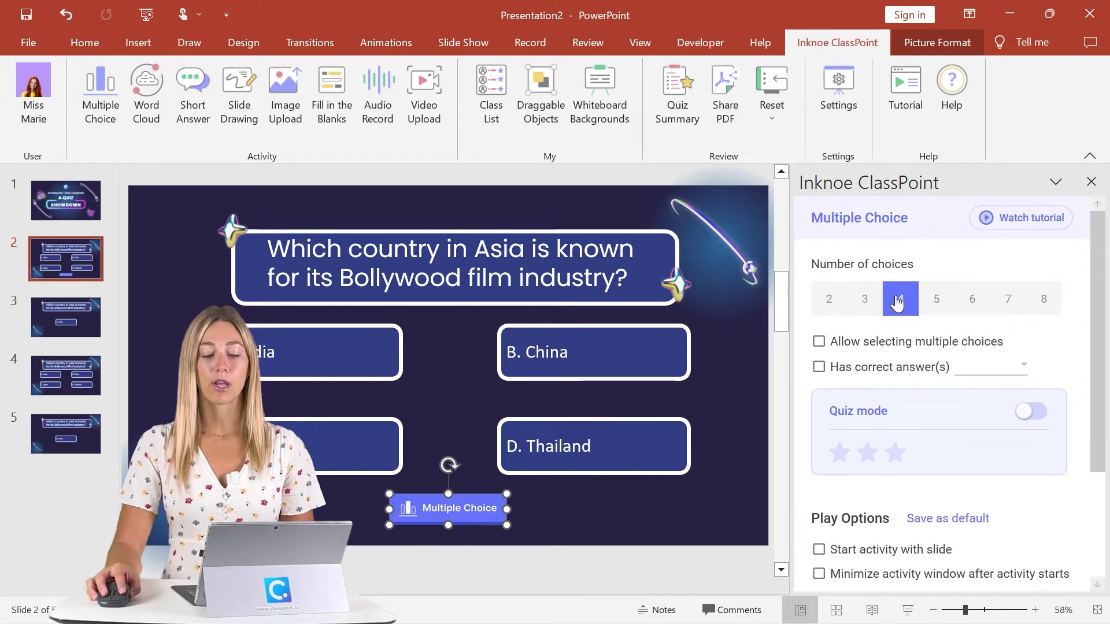
pyautogui.click(889, 369)
pyautogui.click(971, 399)
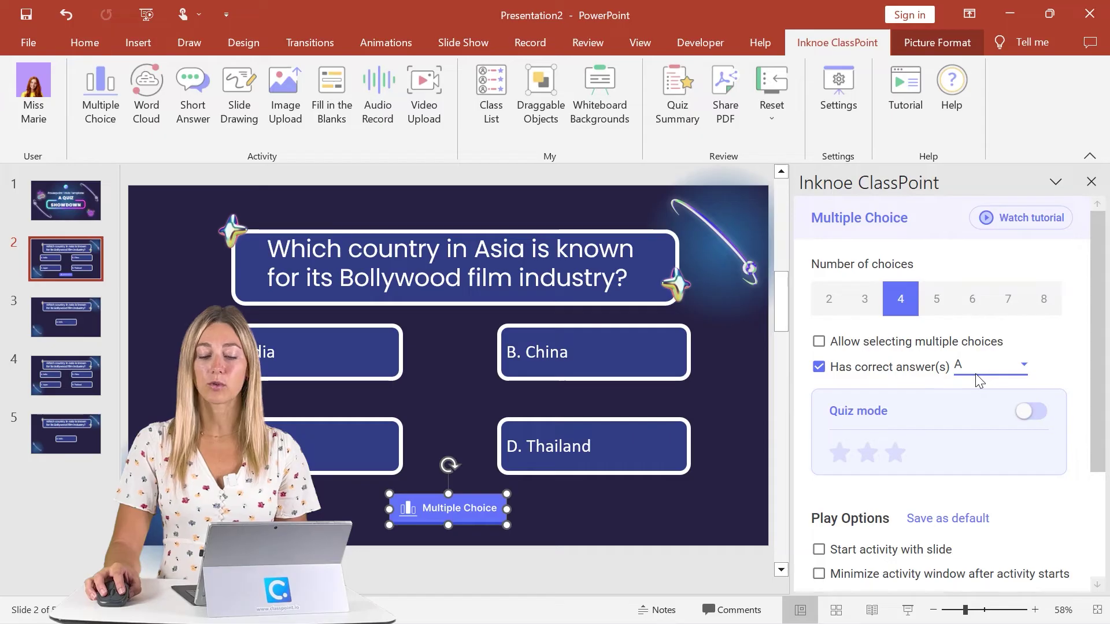
# Step: Enable easy quiz mode with 20-second auto-close and start the slide show from the beginning
pyautogui.click(1031, 413)
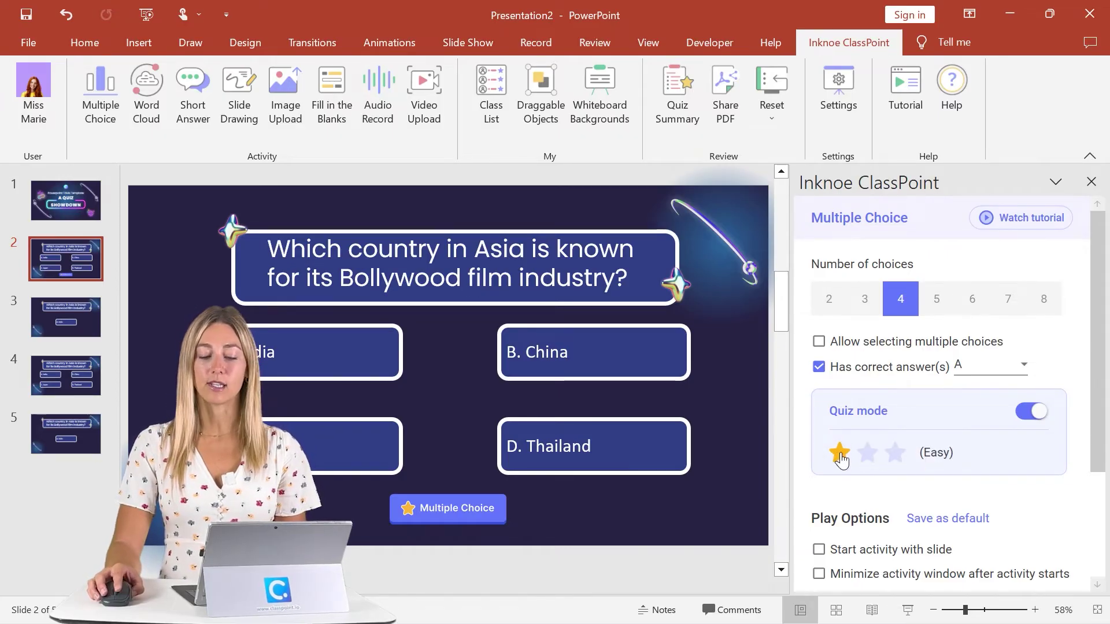
pyautogui.scroll(-2, 841, 458)
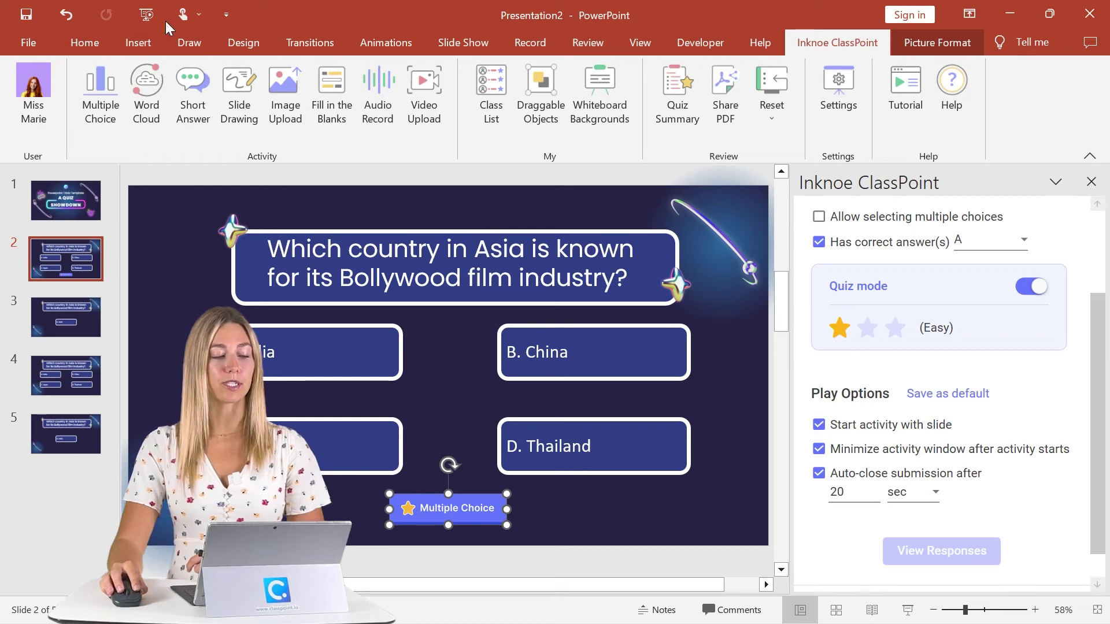
pyautogui.click(158, 17)
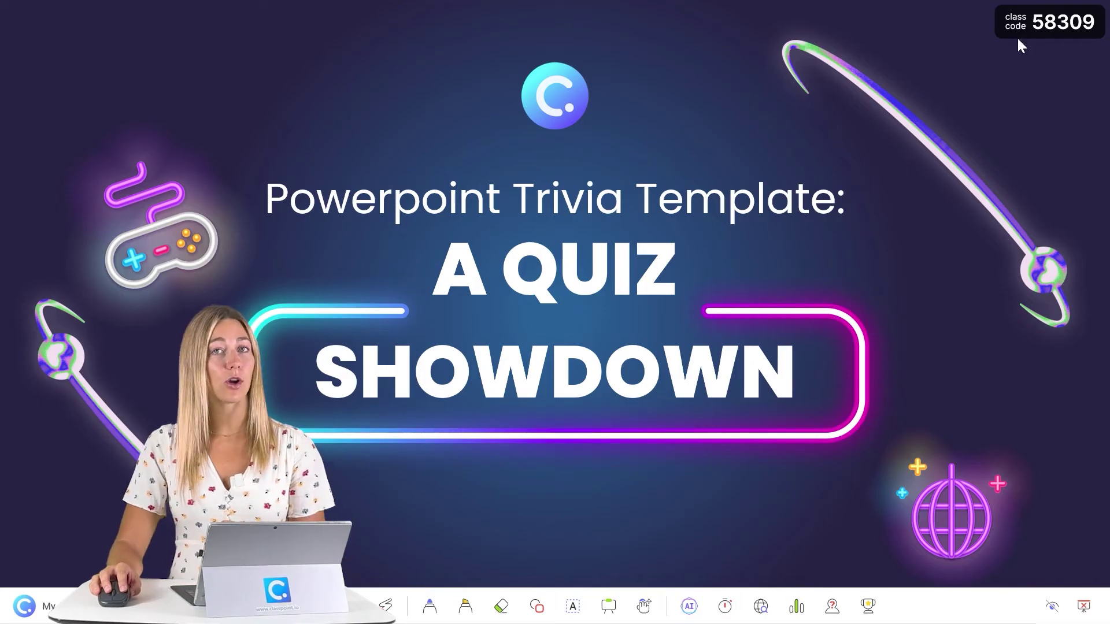
# Step: Join the class from the phone with the class code and a participant name, then close the class window
pyautogui.click(1031, 33)
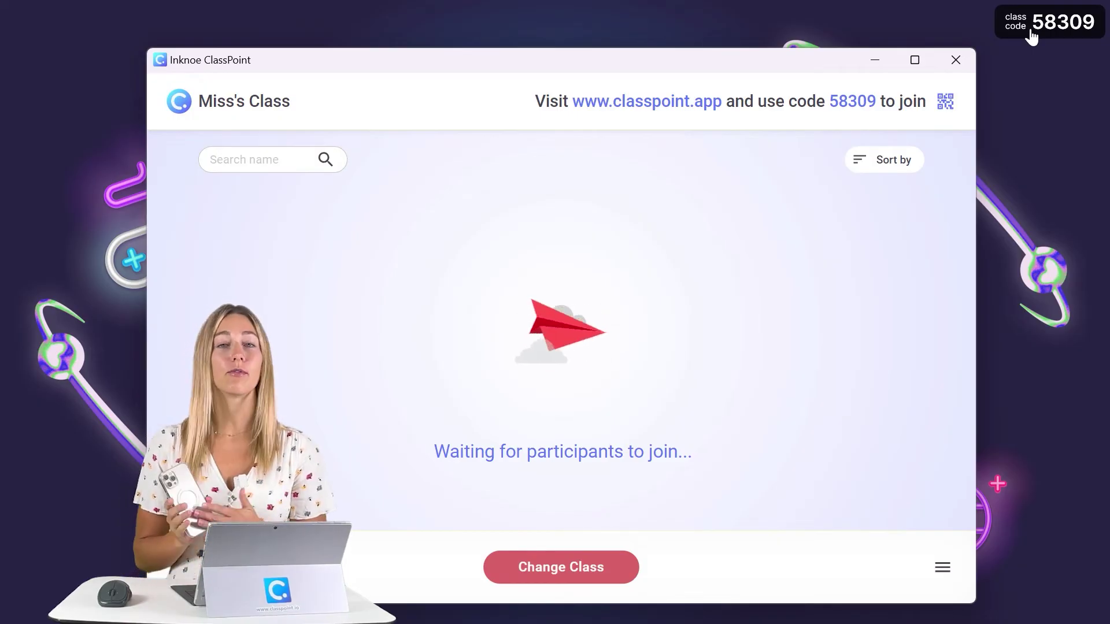
pyautogui.click(1032, 36)
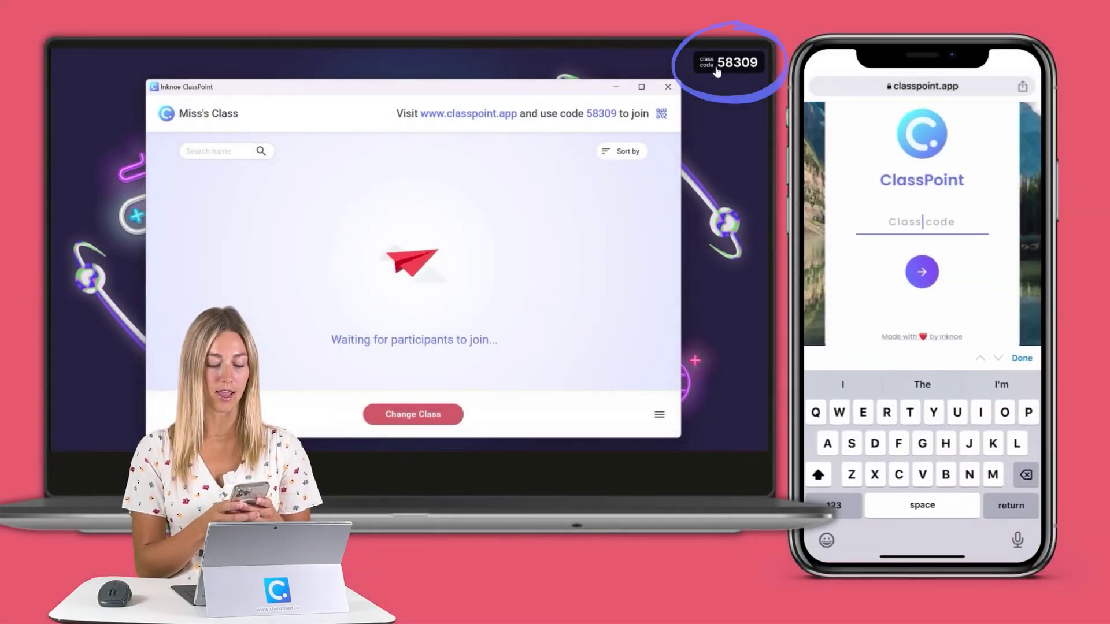
pyautogui.write('58309')
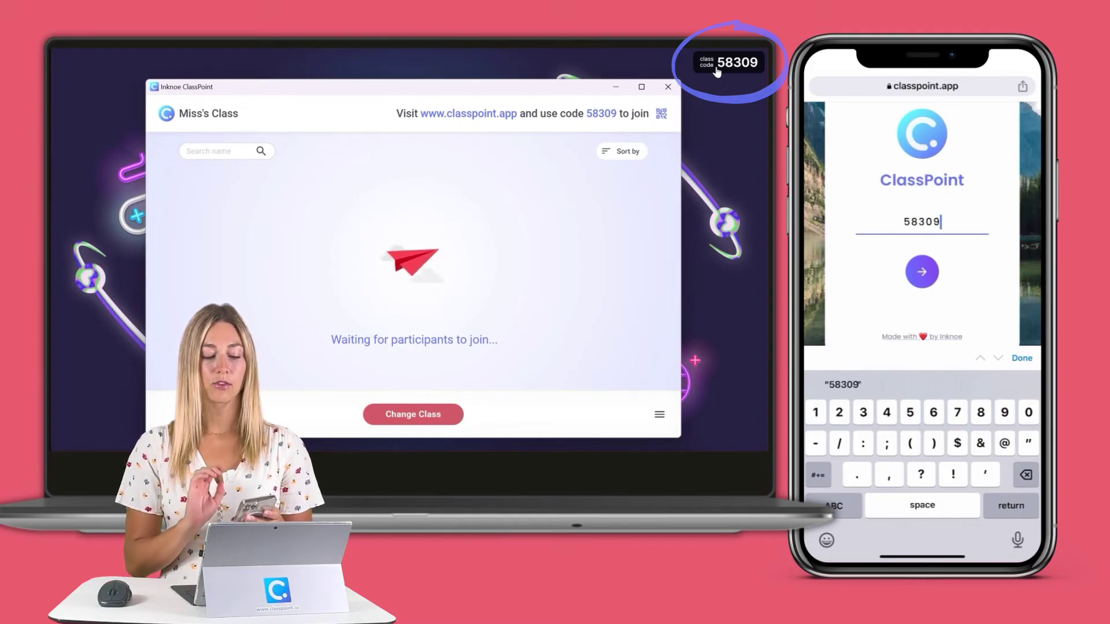
pyautogui.press('Return')
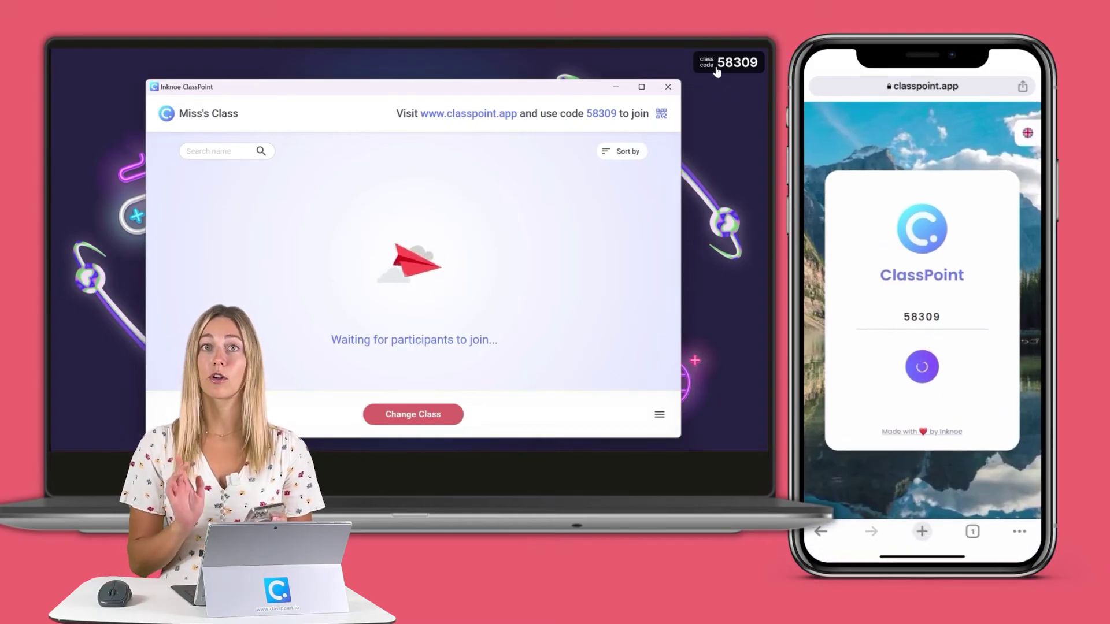
pyautogui.click(921, 312)
pyautogui.write('Sara')
pyautogui.press('Return')
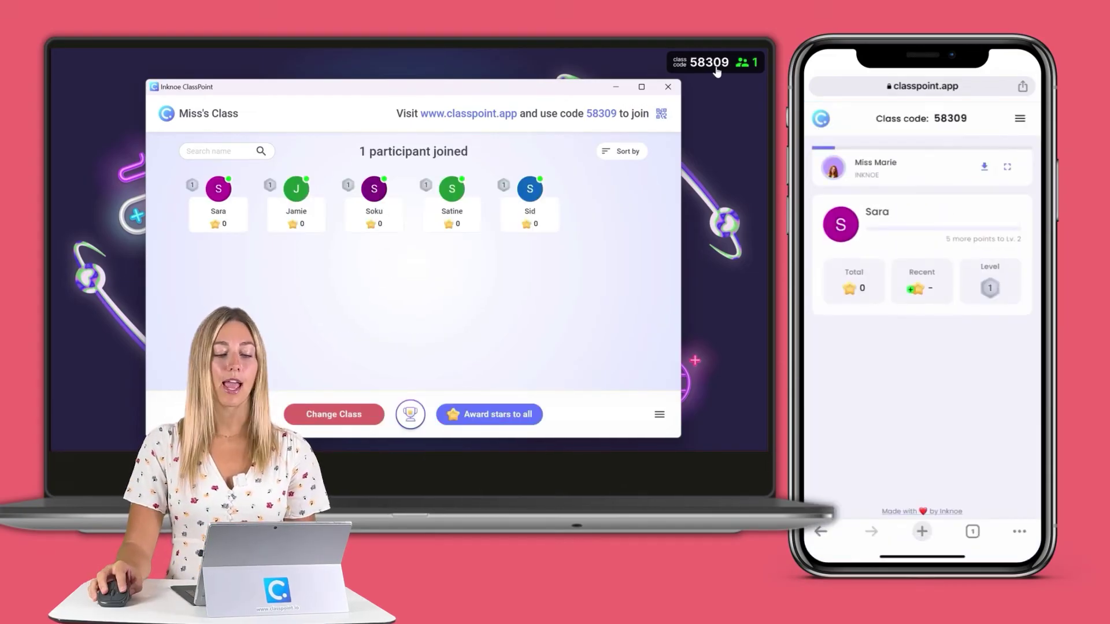
pyautogui.click(673, 88)
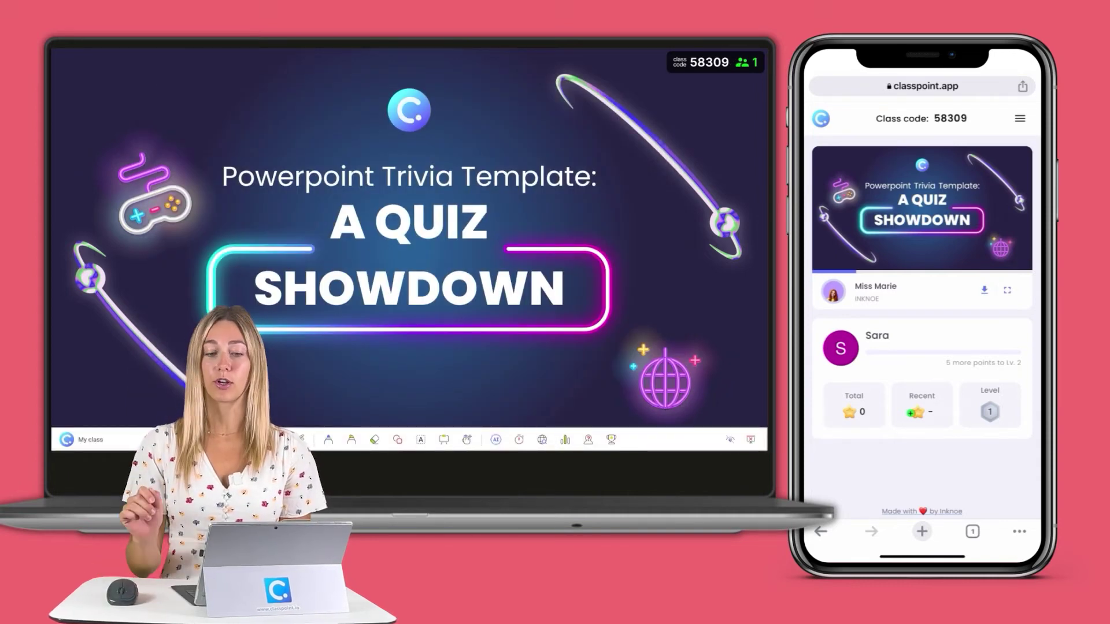
# Step: Show the Bollywood question, submit answer A from the phone, and open the results chart
pyautogui.press('Right')
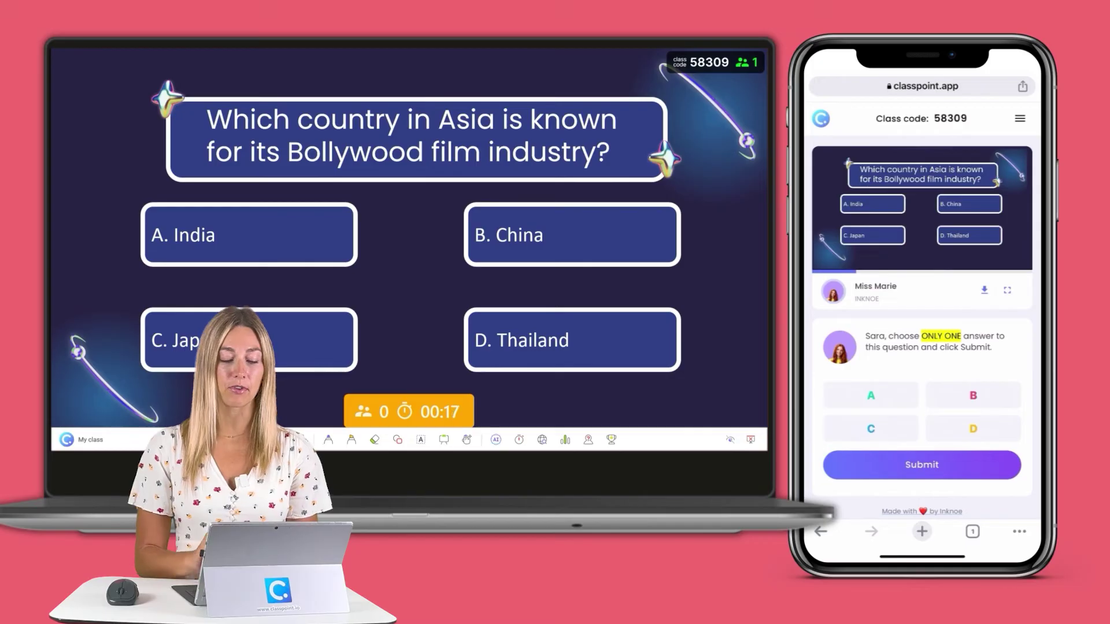
pyautogui.scroll(-1, 922, 306)
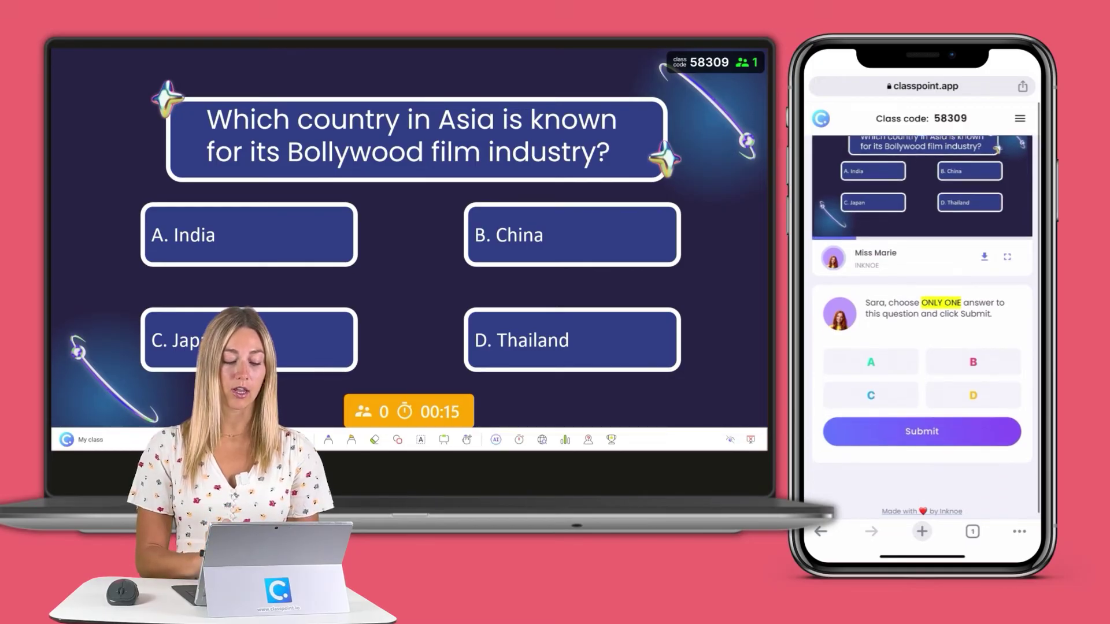
pyautogui.click(870, 362)
pyautogui.click(921, 431)
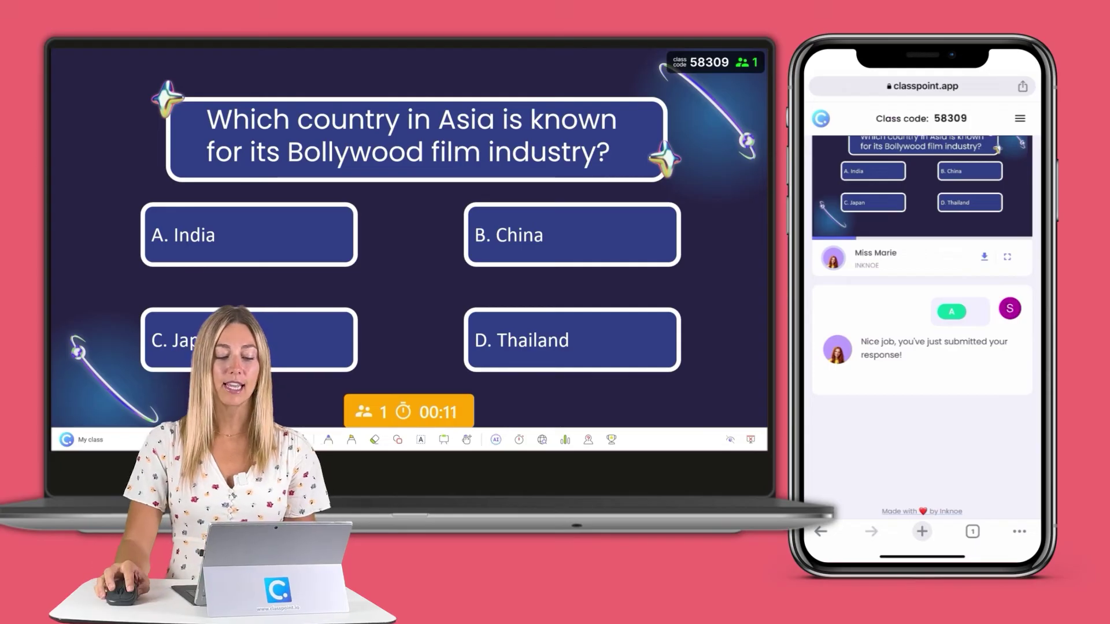
pyautogui.click(409, 407)
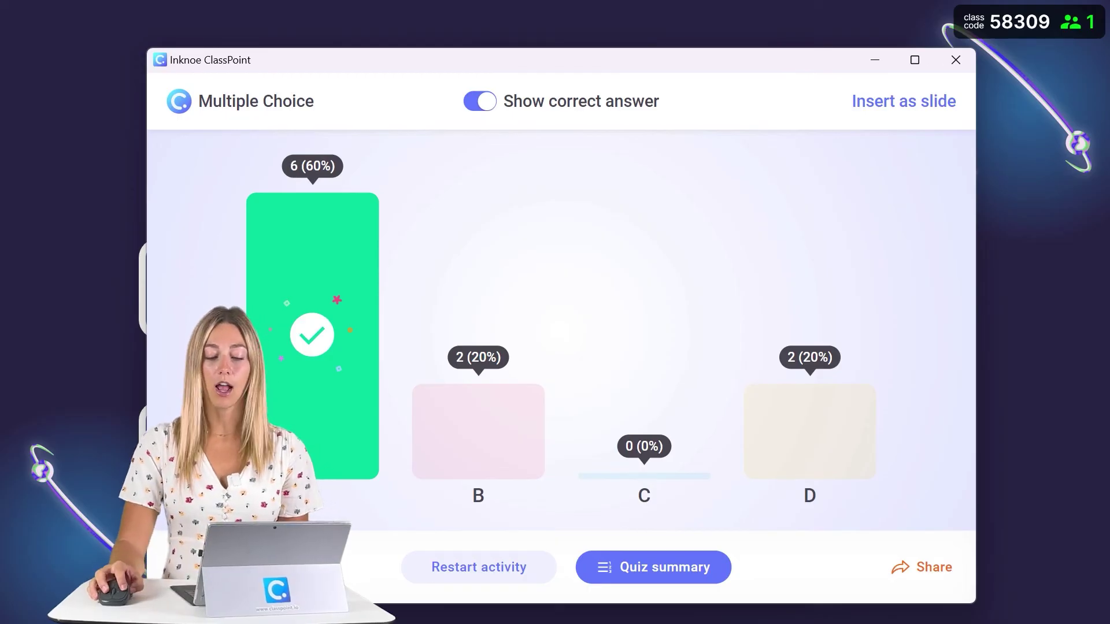
# Step: Open the Quiz summary with Show quiz responses on, then close it
pyautogui.click(675, 574)
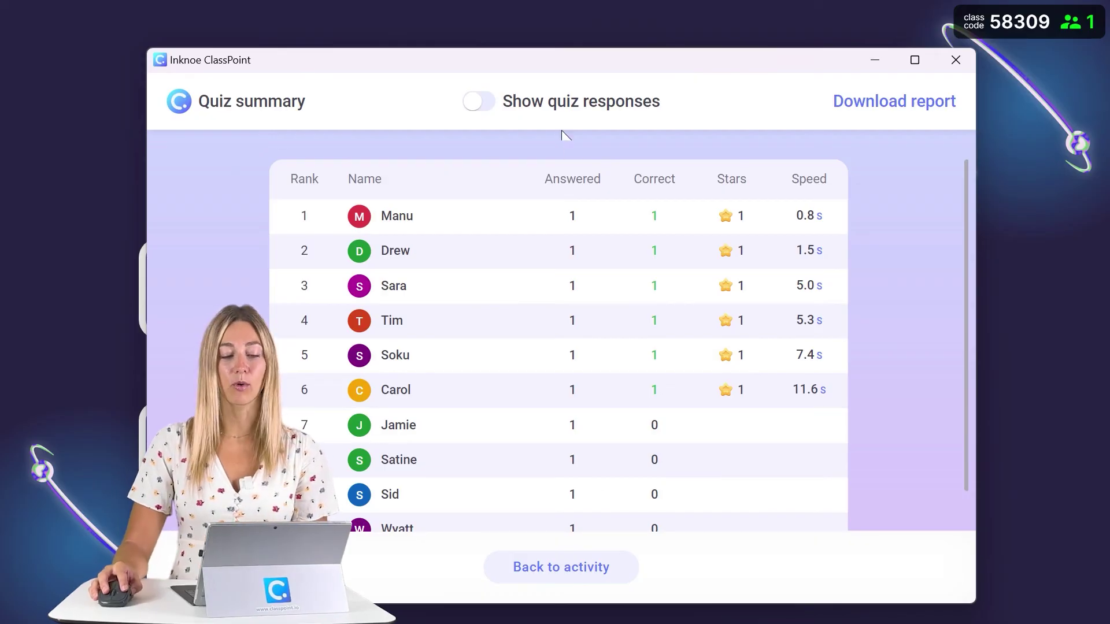
pyautogui.click(540, 109)
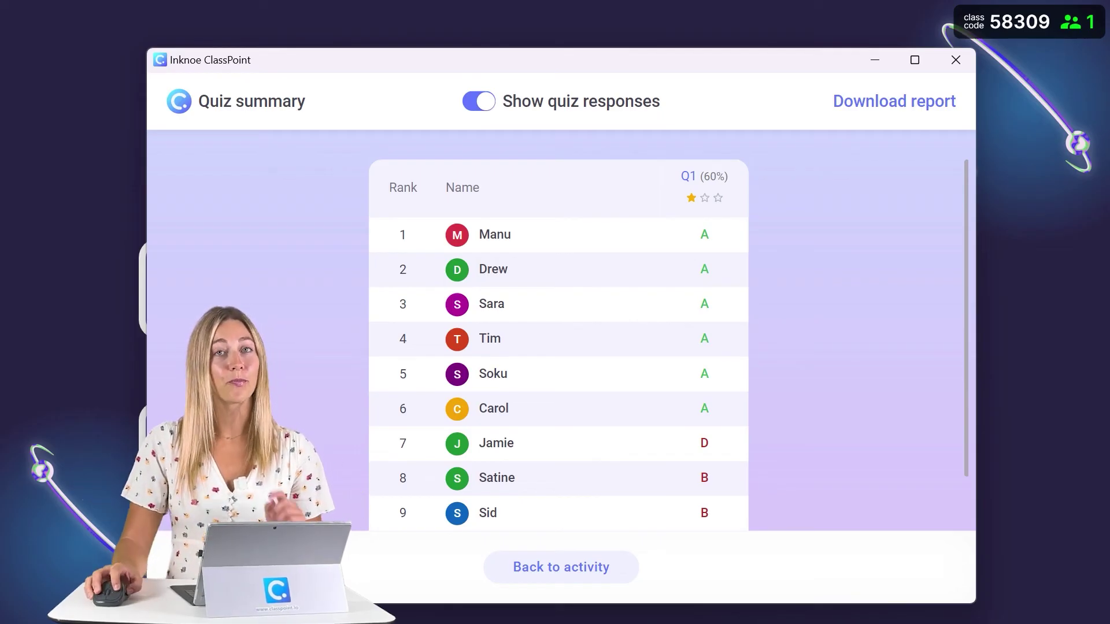
pyautogui.click(955, 60)
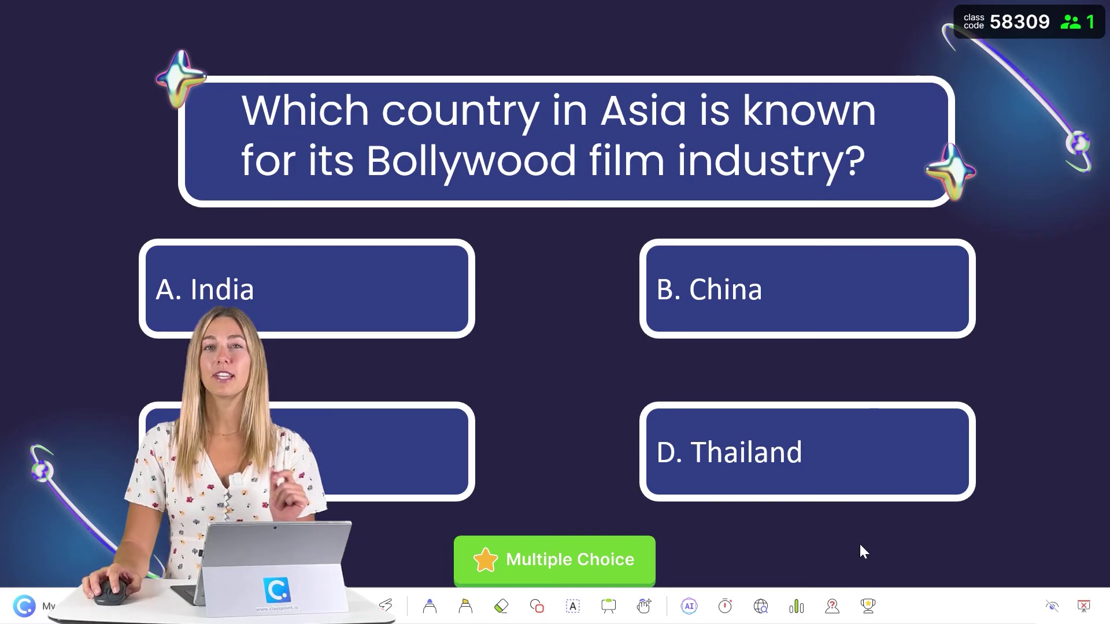
# Step: Open the ClassPoint Leader Board on the Current class rank tab
pyautogui.click(867, 606)
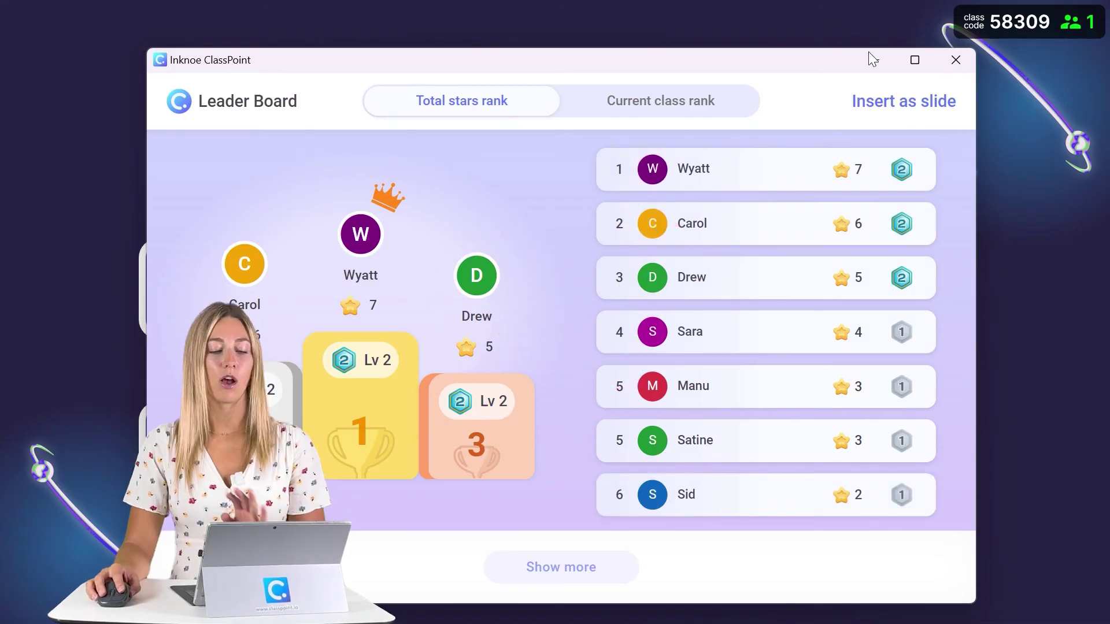
pyautogui.click(630, 115)
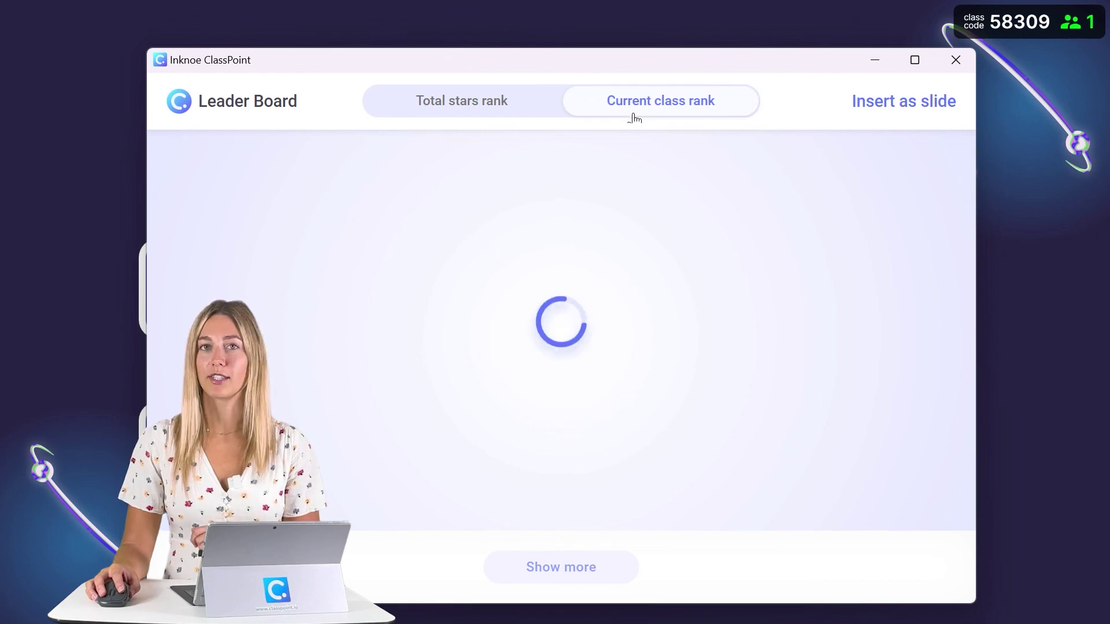